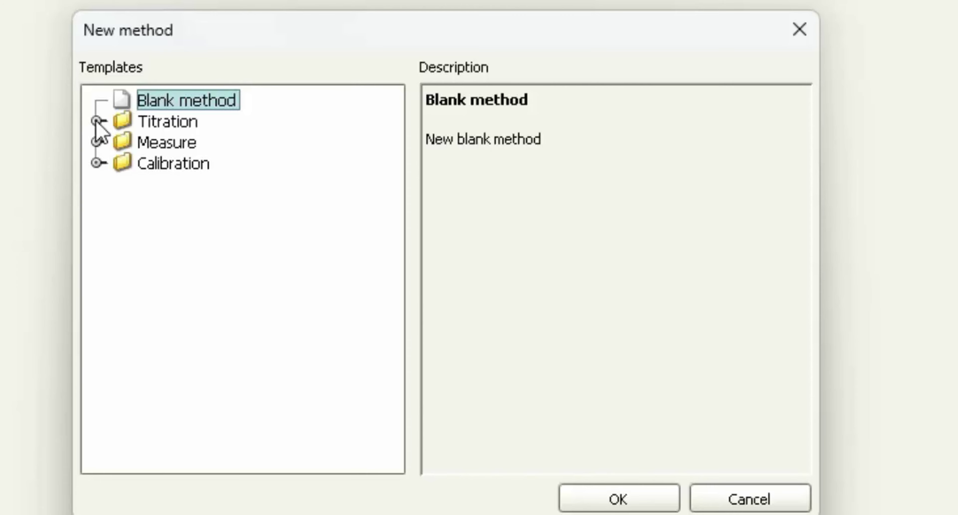
Create a new method from the Dynamic titration U template
left_click(96, 121)
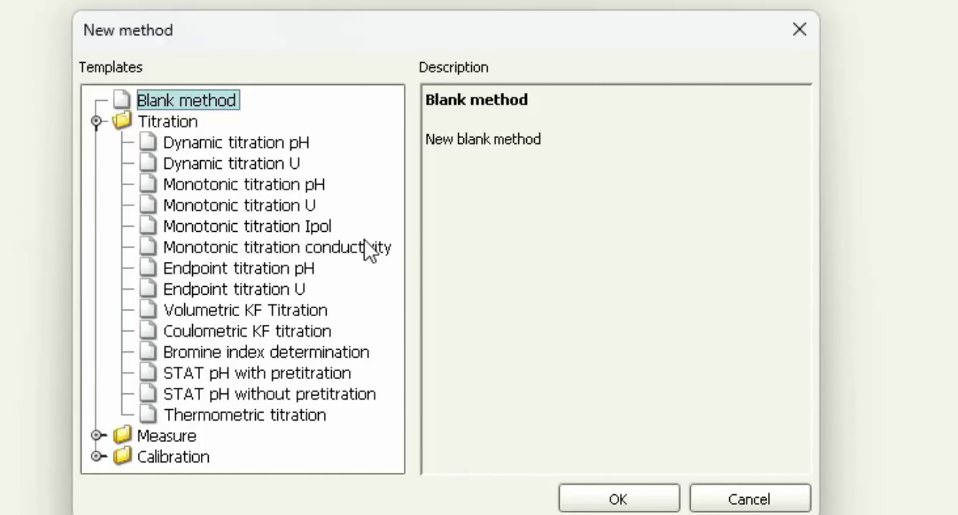
left_click(225, 169)
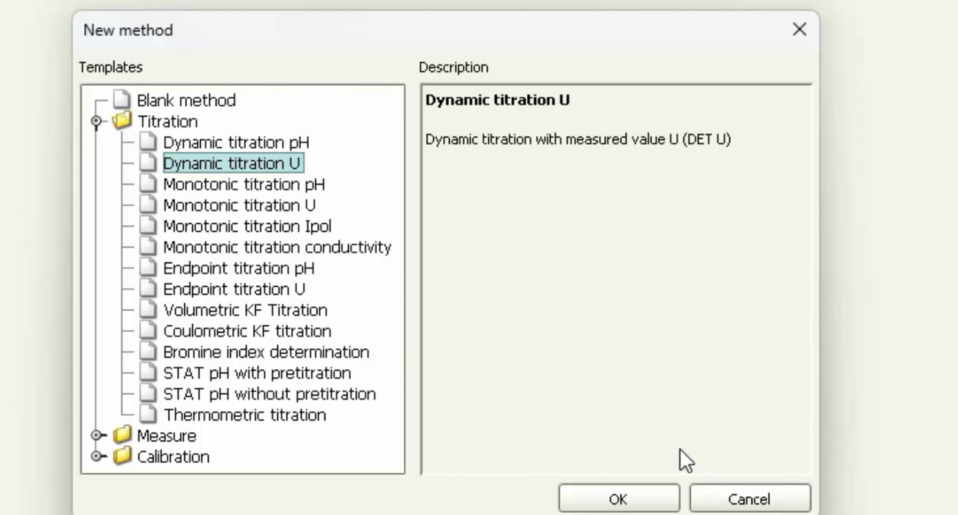
left_click(645, 501)
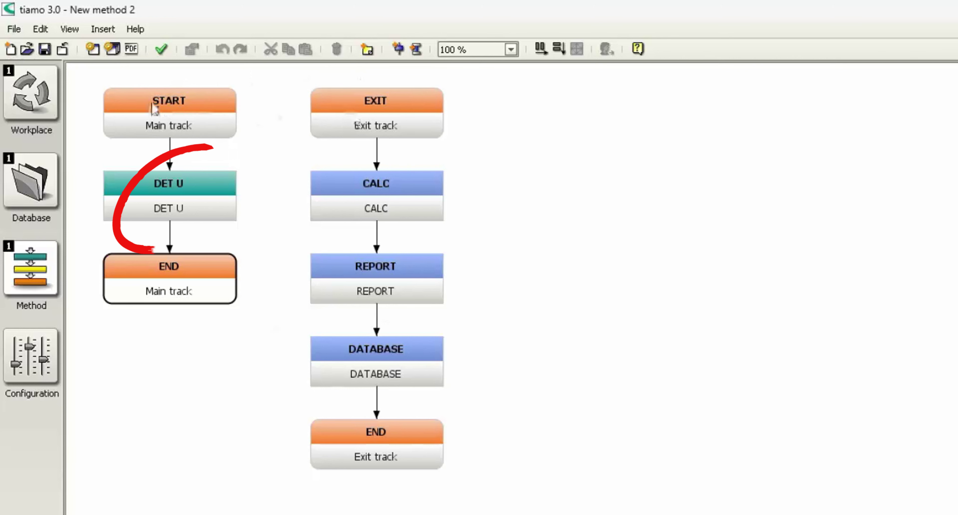
left_click(201, 116)
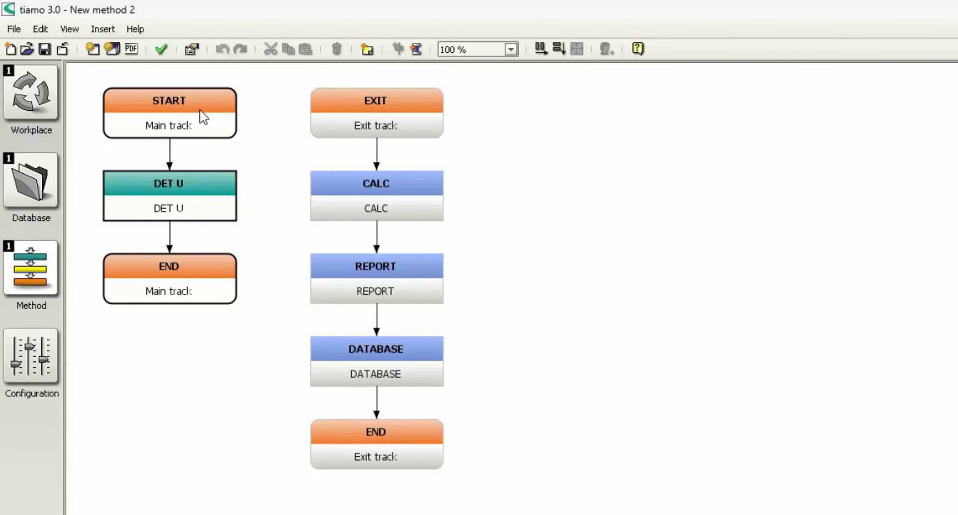
left_click(402, 119)
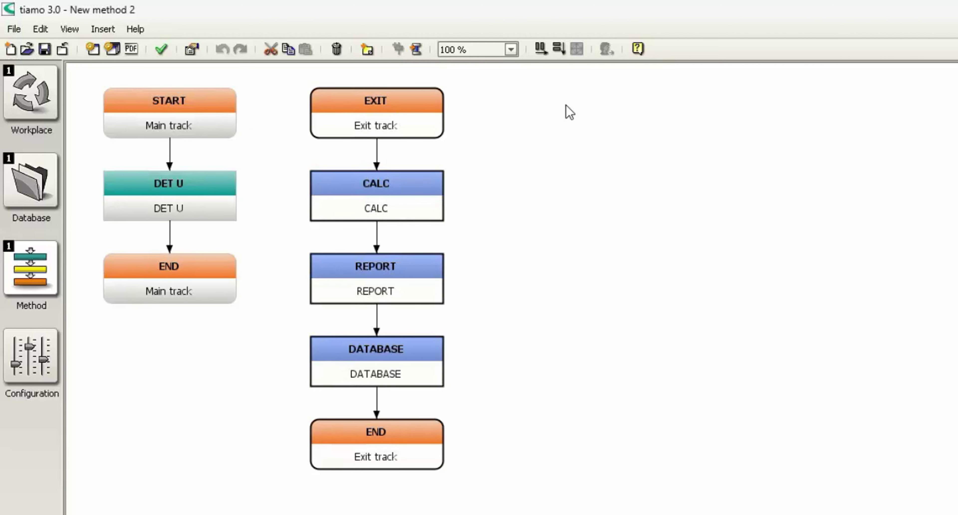
left_click(193, 127)
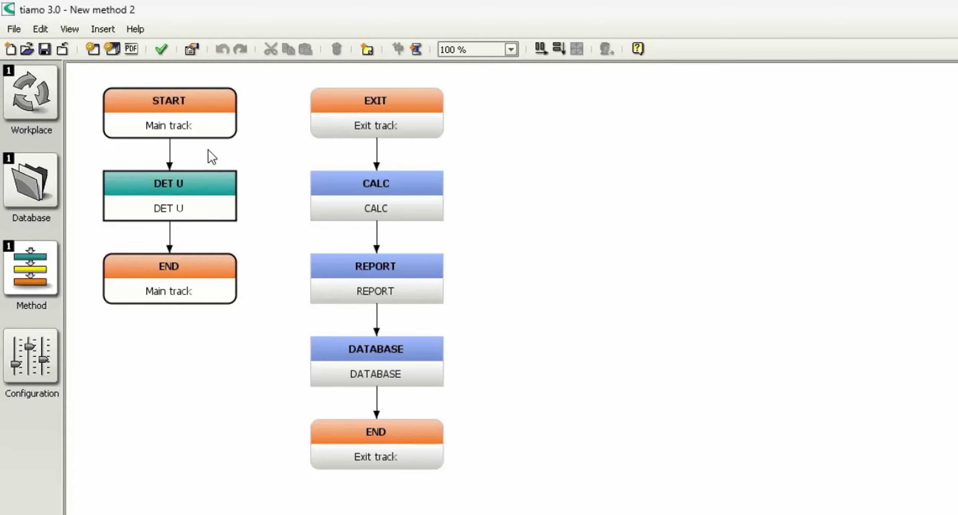
Enable statistics with 3 single determinations in the main track's START command, keeping automatic conditioning on
double_click(169, 108)
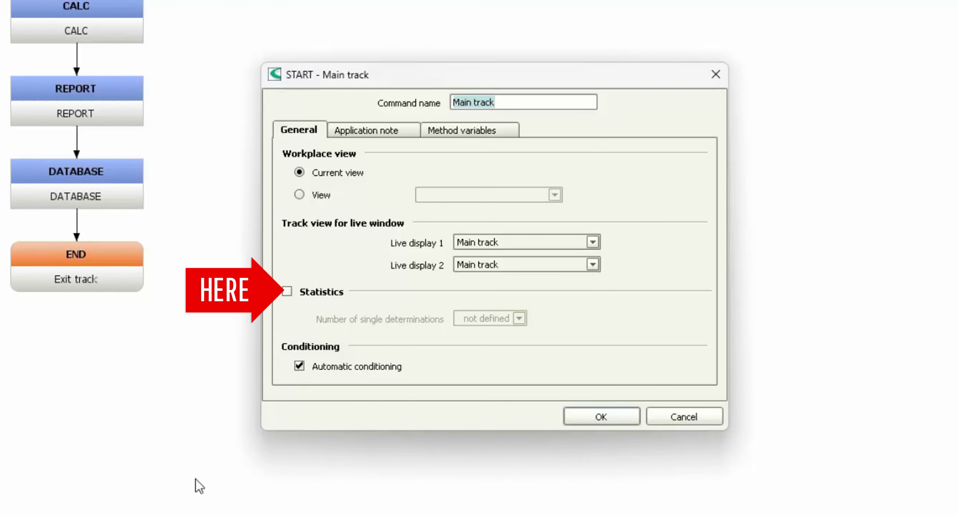
left_click(327, 298)
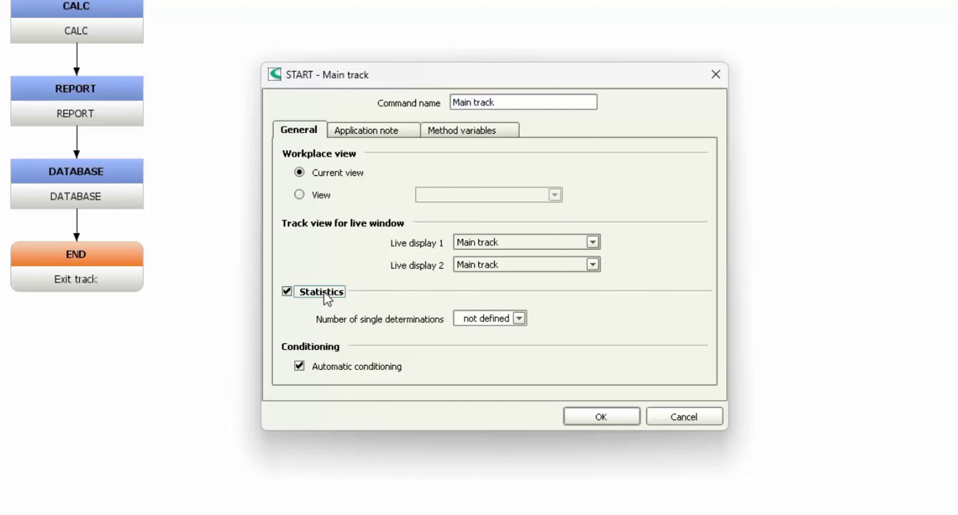
left_click(472, 320)
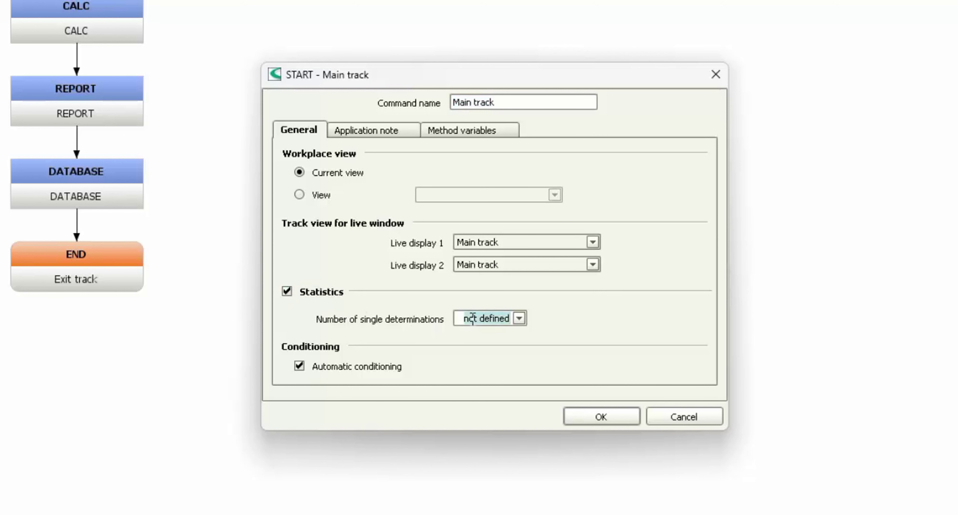
type("3")
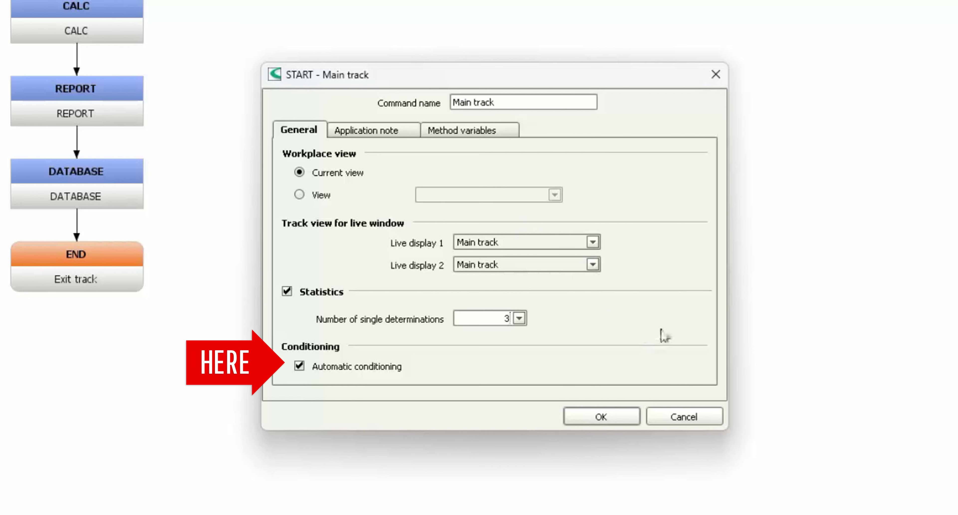
left_click(326, 370)
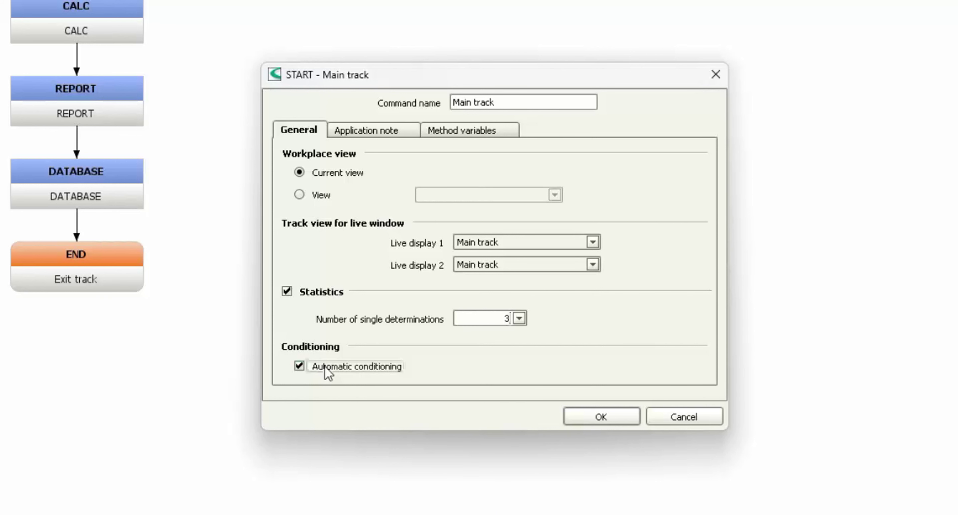
View the main track's application note and its text editor, leaving the note empty
left_click(358, 135)
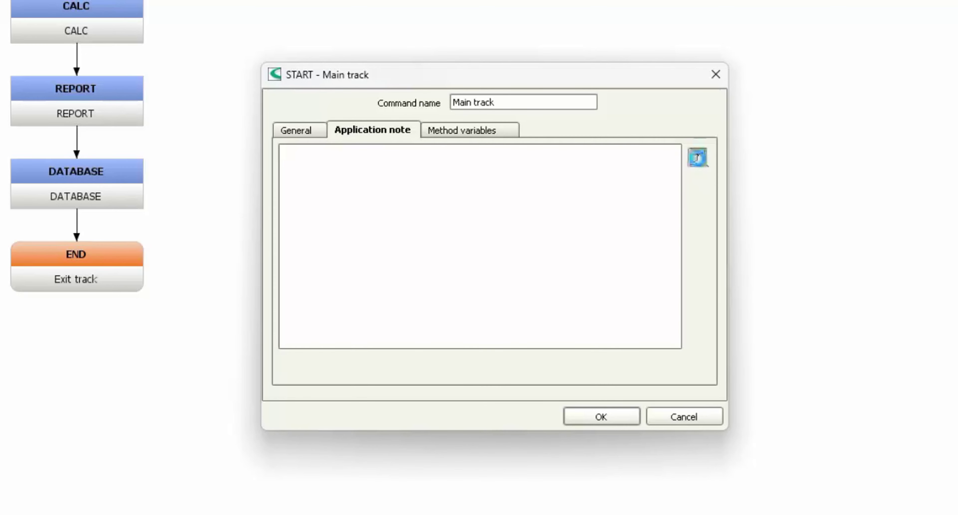
left_click(697, 158)
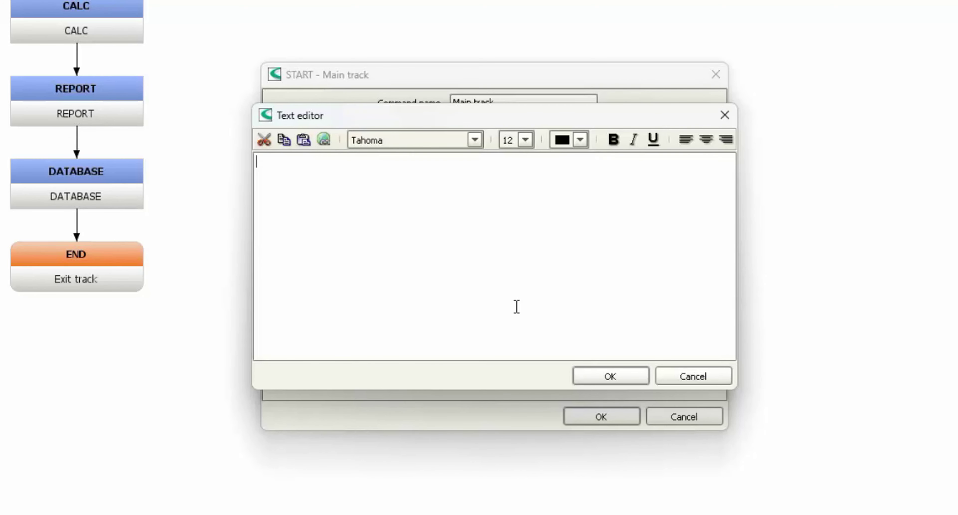
left_click(691, 377)
Rename the method variable ID1 to Ident, keeping its Text type, and delete the Sample position variable
left_click(480, 136)
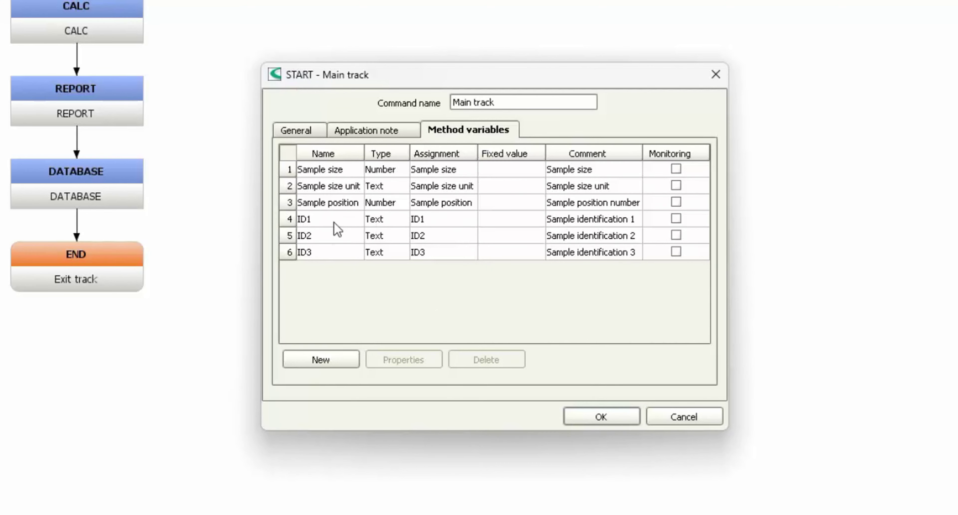
double_click(306, 221)
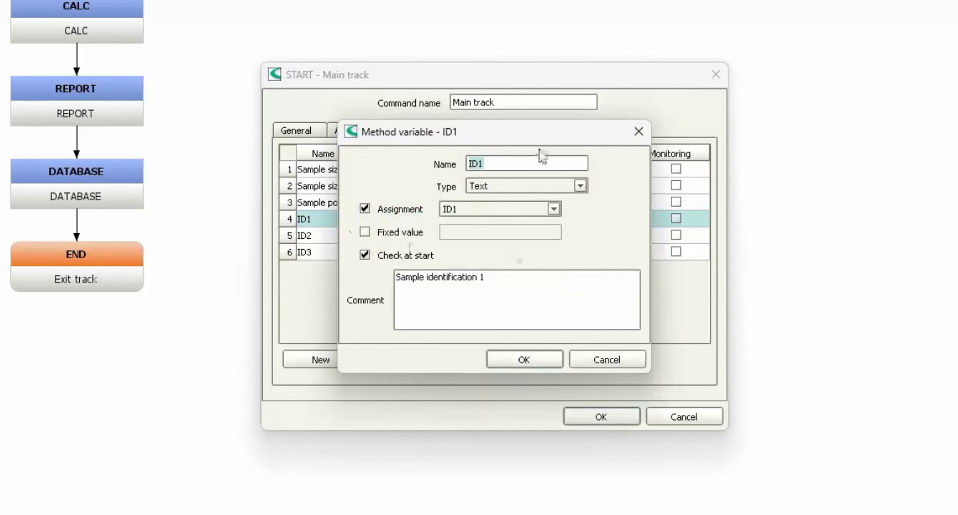
type("Ident")
left_click(580, 186)
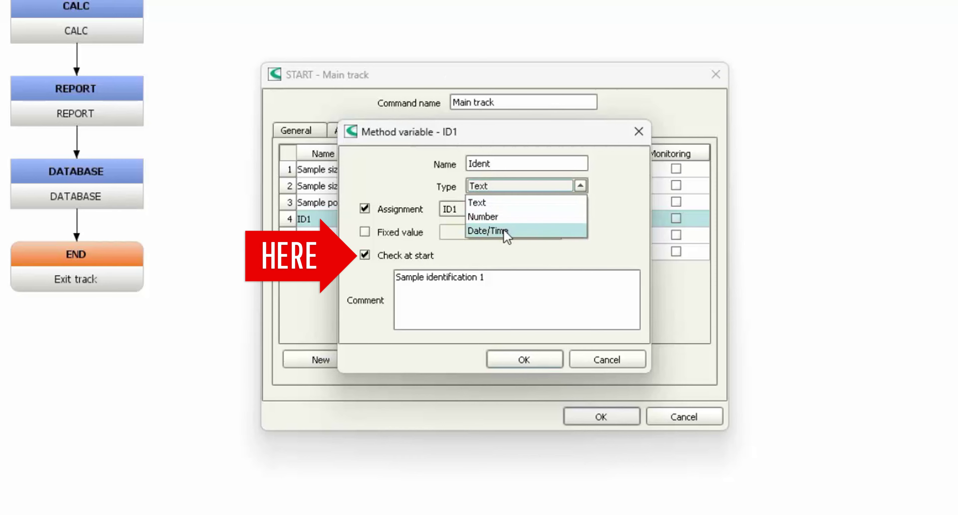
left_click(583, 268)
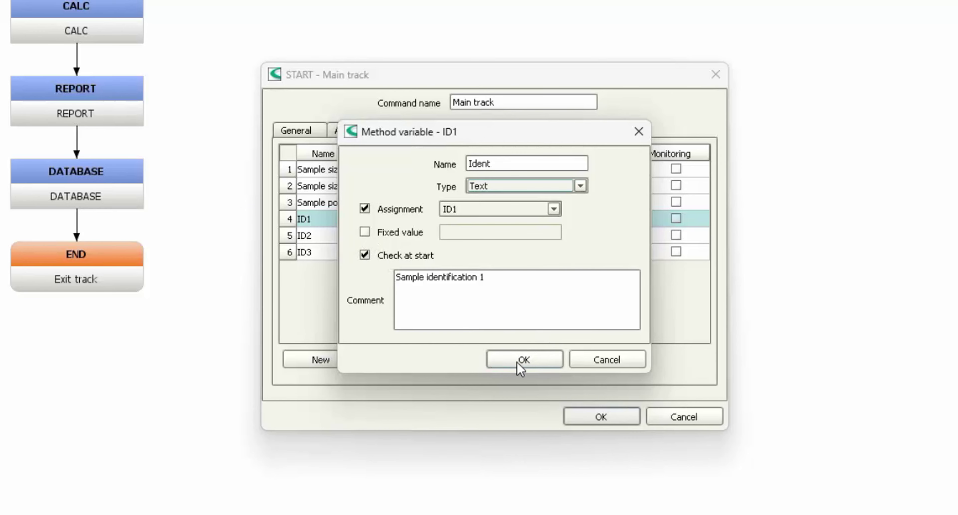
left_click(535, 362)
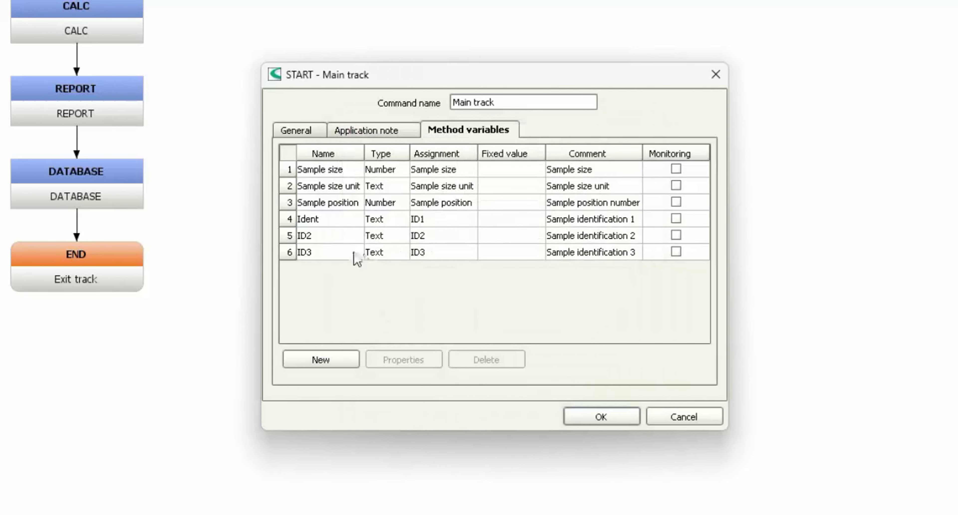
left_click(335, 203)
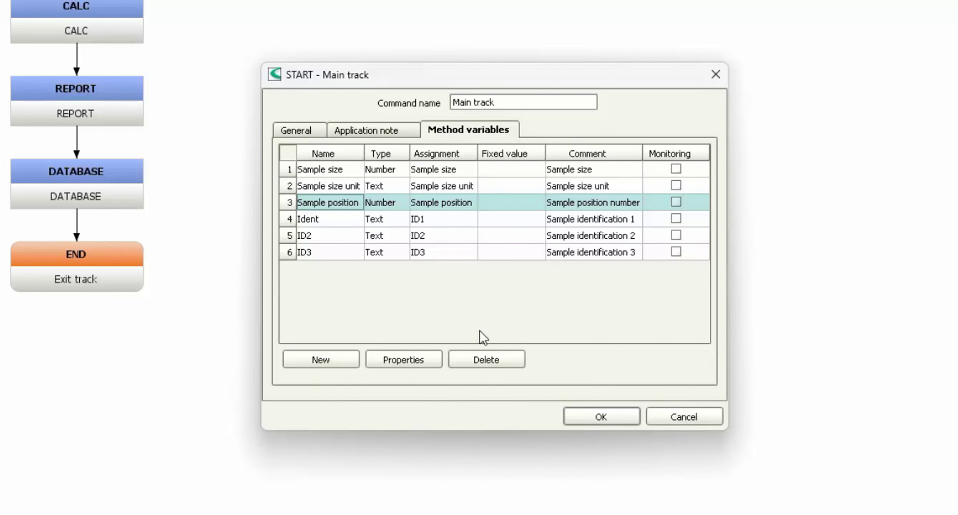
left_click(498, 368)
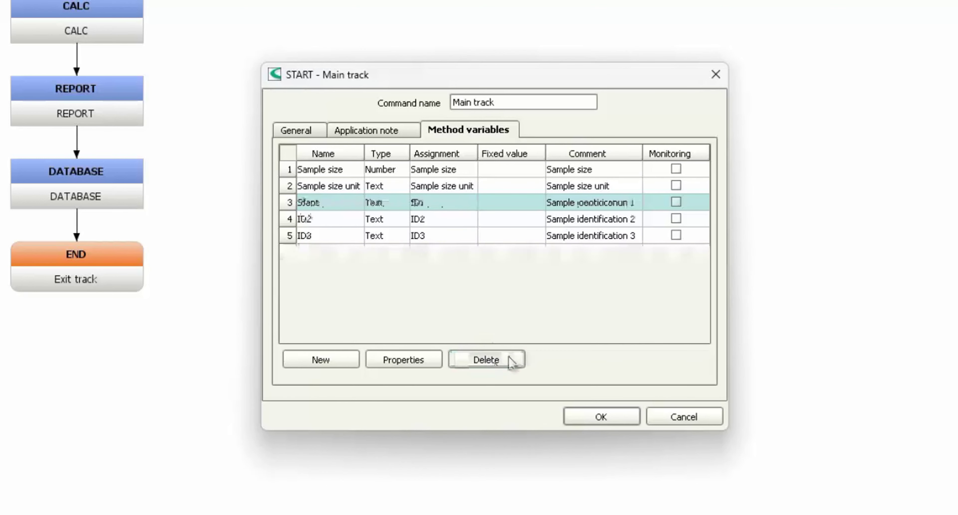
left_click(317, 363)
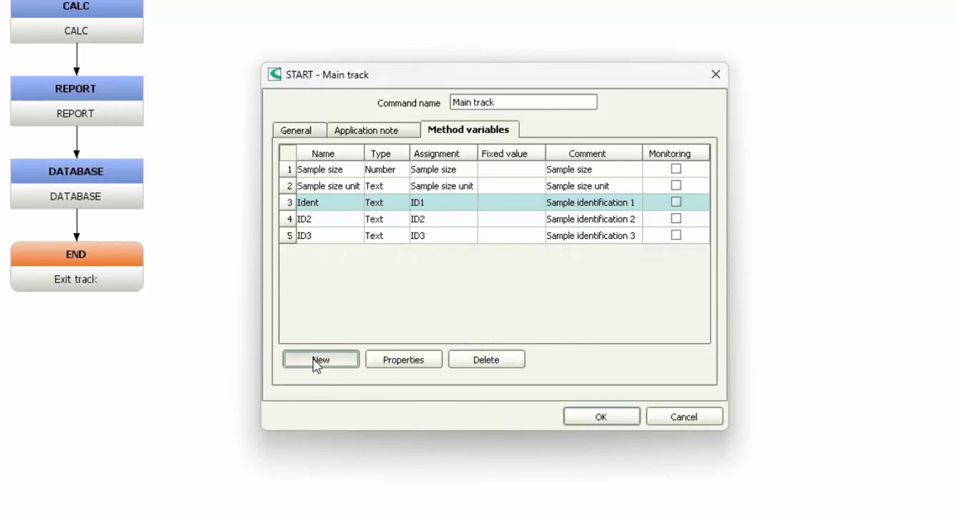
left_click(554, 209)
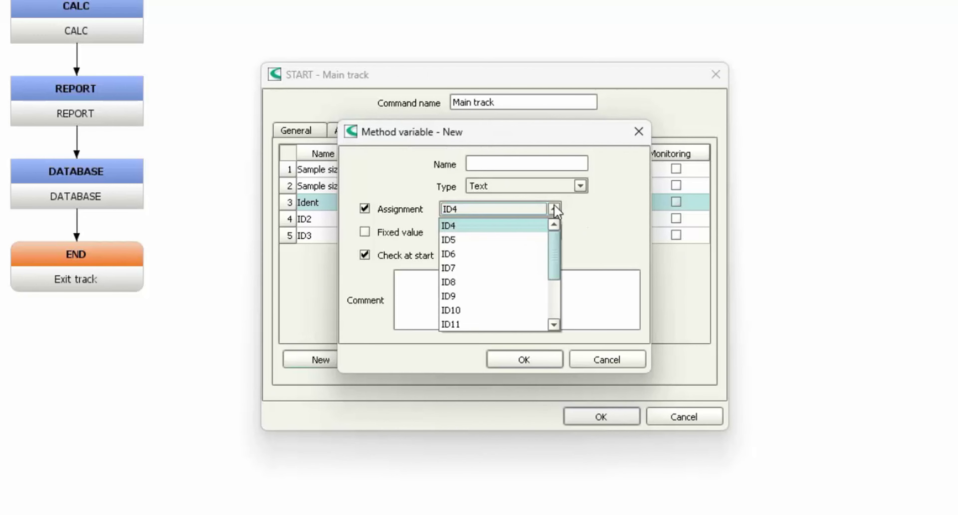
left_click_drag(561, 252, 554, 329)
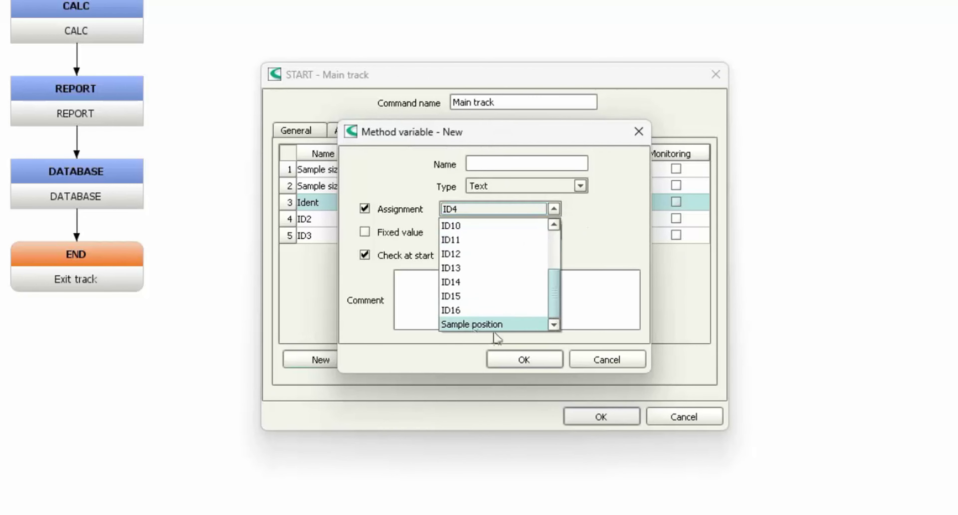
left_click(612, 249)
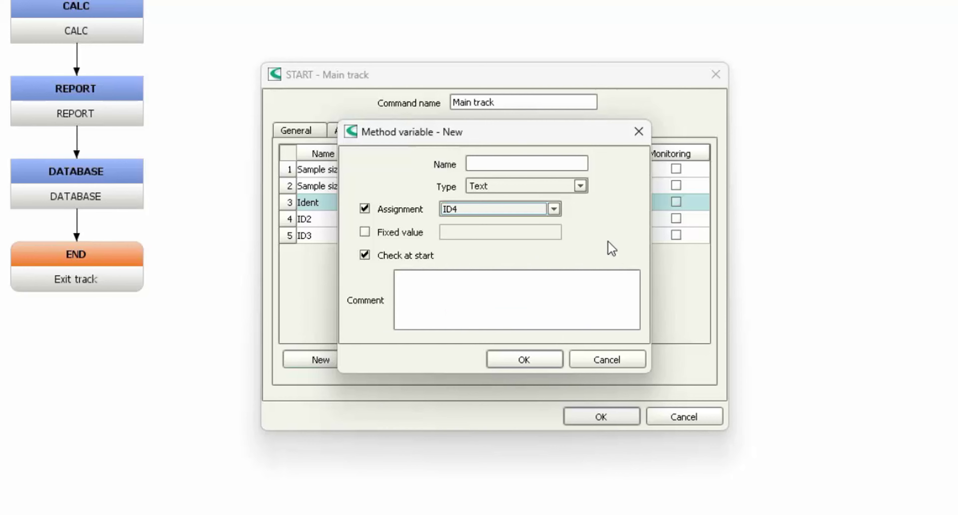
left_click(610, 360)
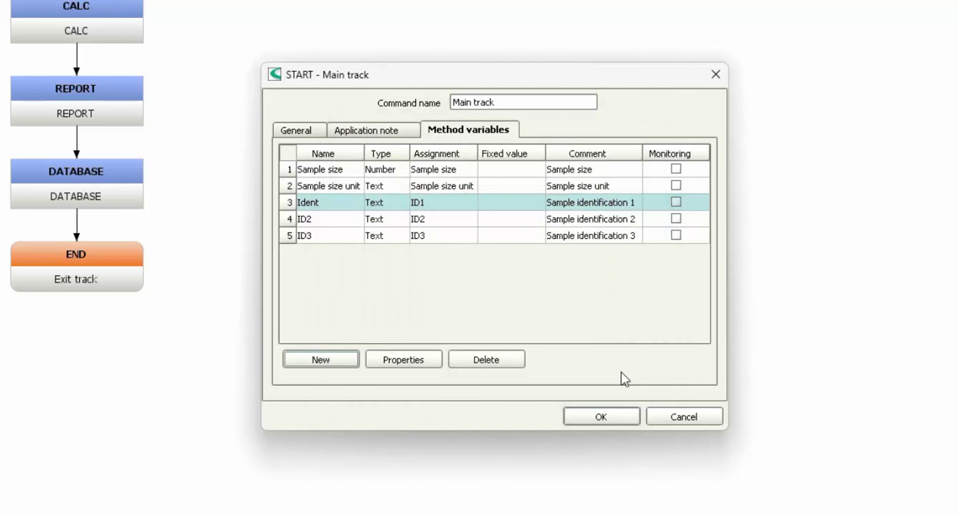
Accept the main track's START settings and assign device 906_1 to the DET U command
left_click(611, 418)
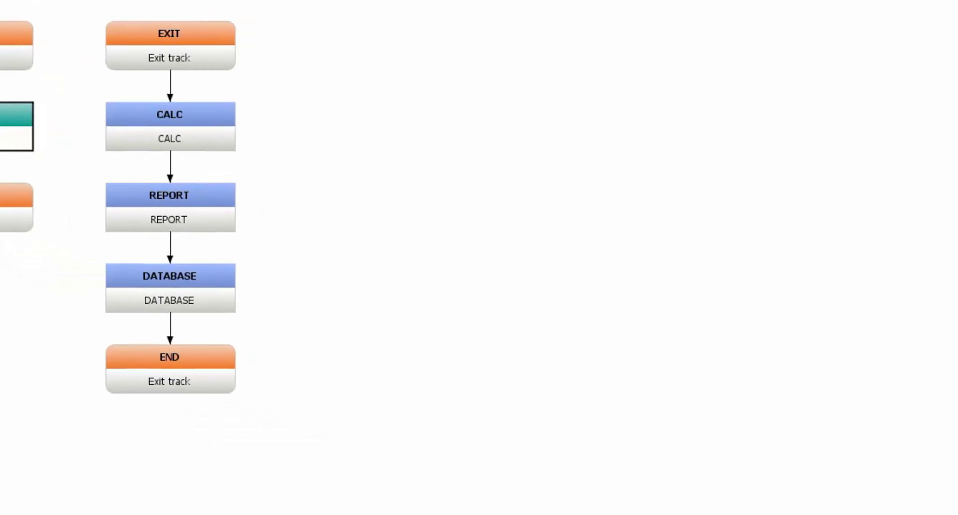
double_click(188, 199)
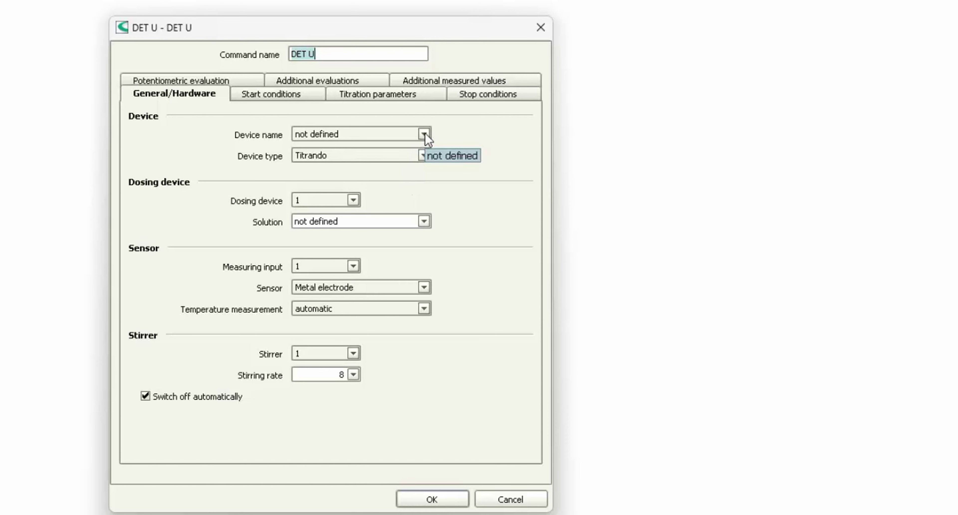
left_click(424, 135)
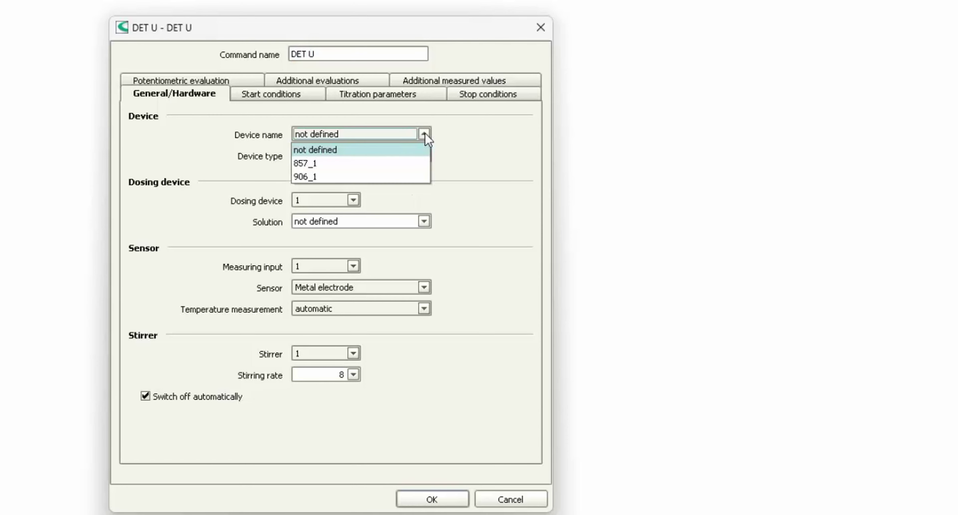
left_click(340, 178)
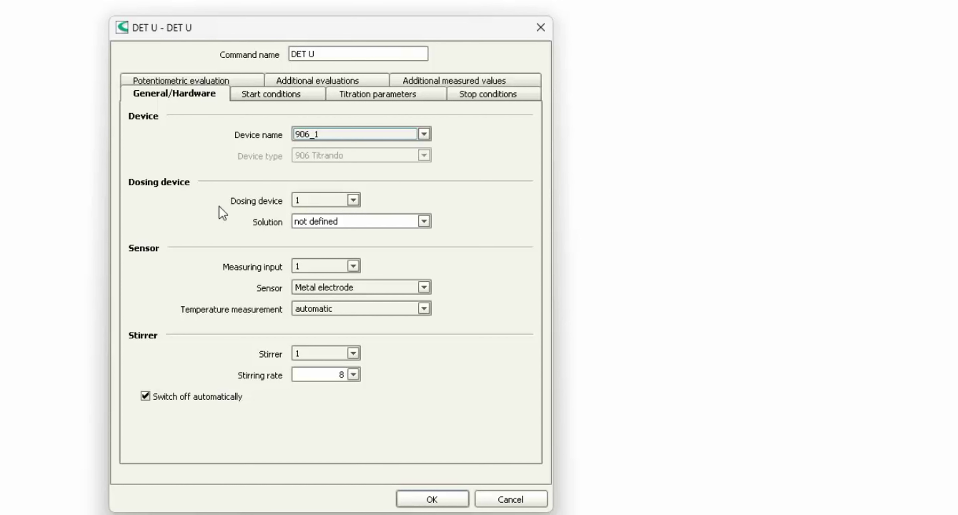
Keep dosing device 1 for the DET U command and choose NaOH as its solution
left_click(356, 200)
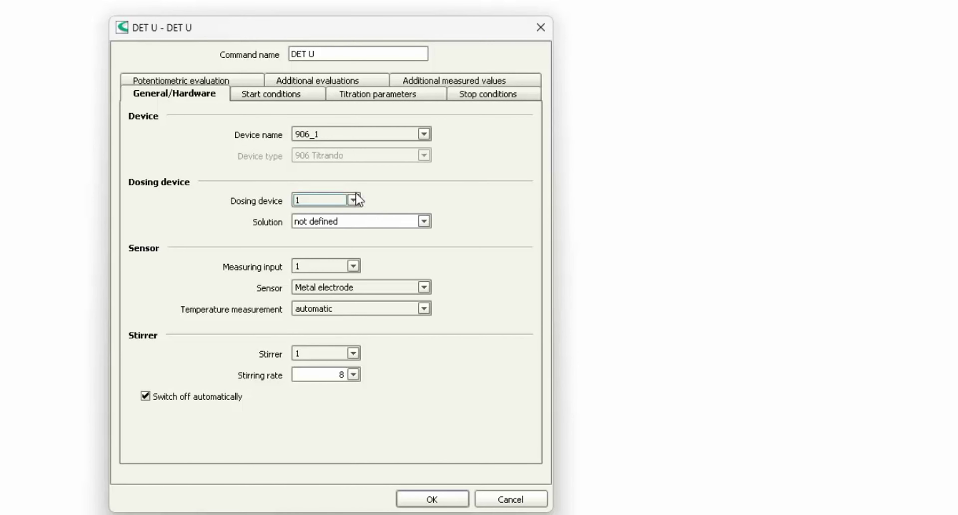
left_click(357, 201)
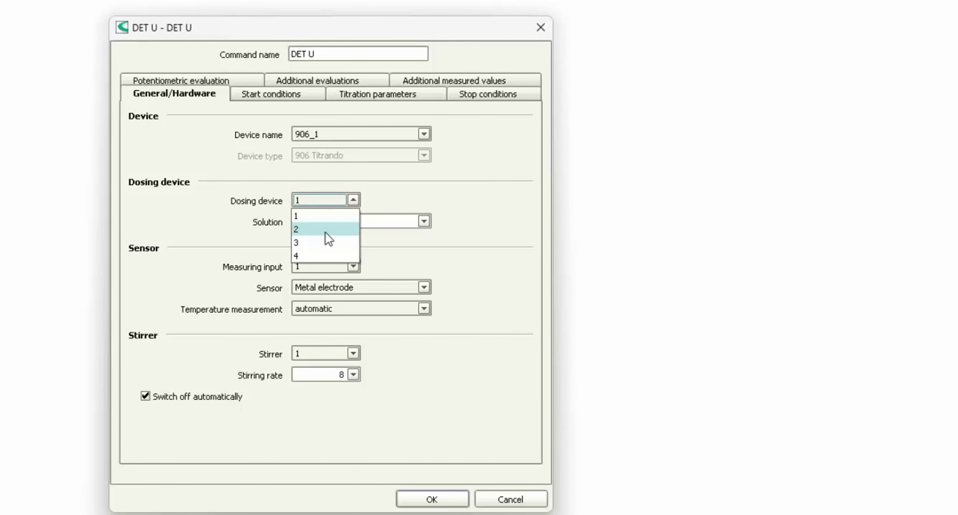
left_click(508, 208)
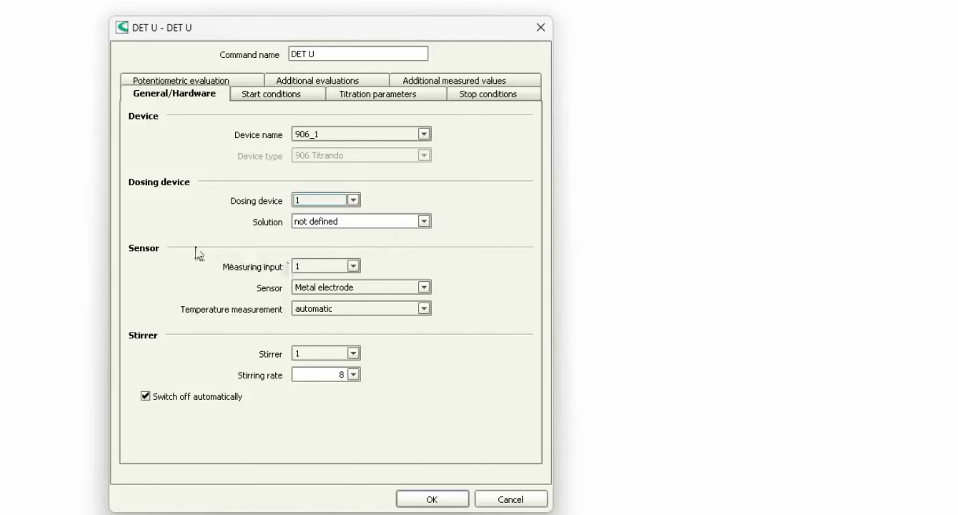
left_click(428, 225)
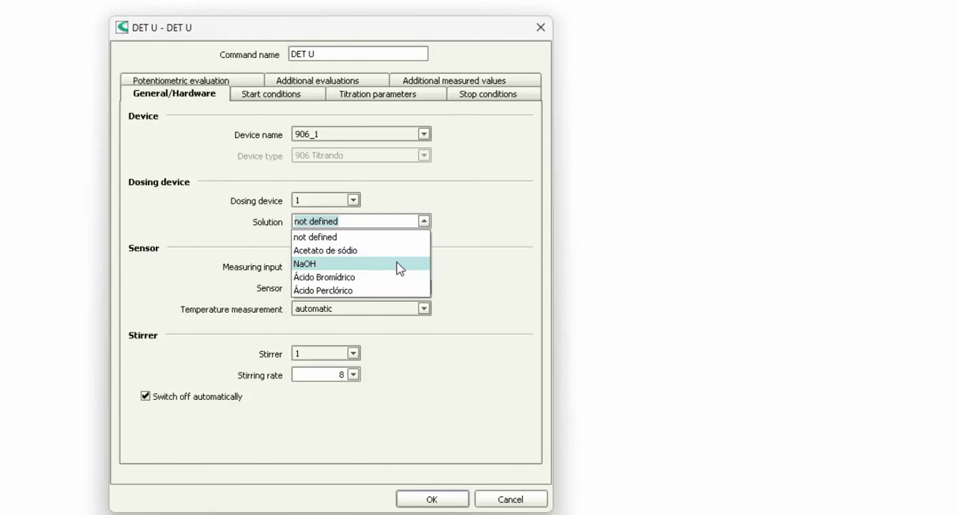
left_click(399, 268)
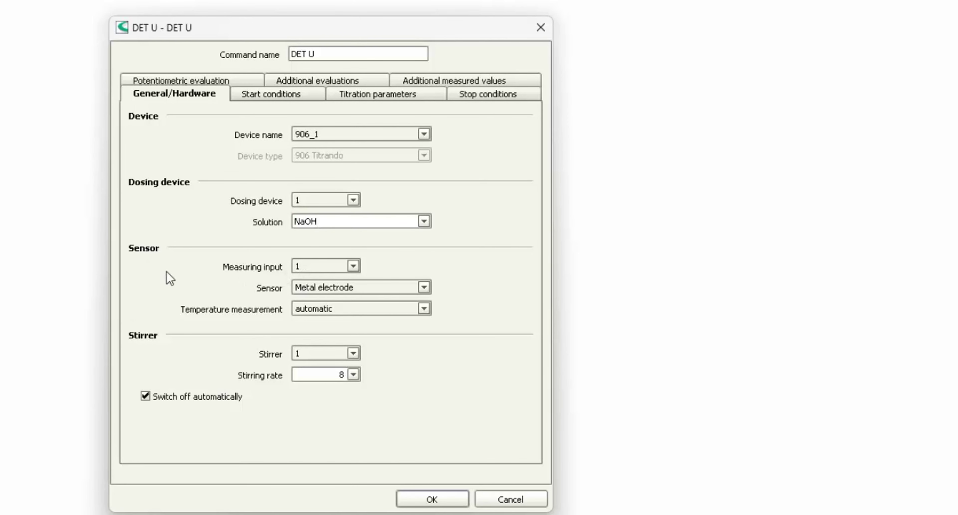
Keep measuring input 1, set the sensor to pH electrode, and keep the temperature measurement on automatic
left_click(354, 266)
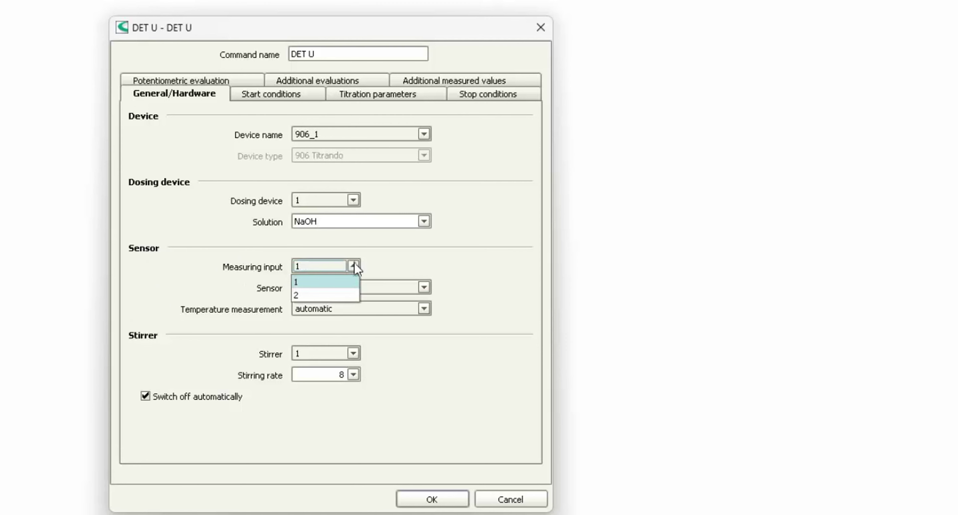
left_click(346, 289)
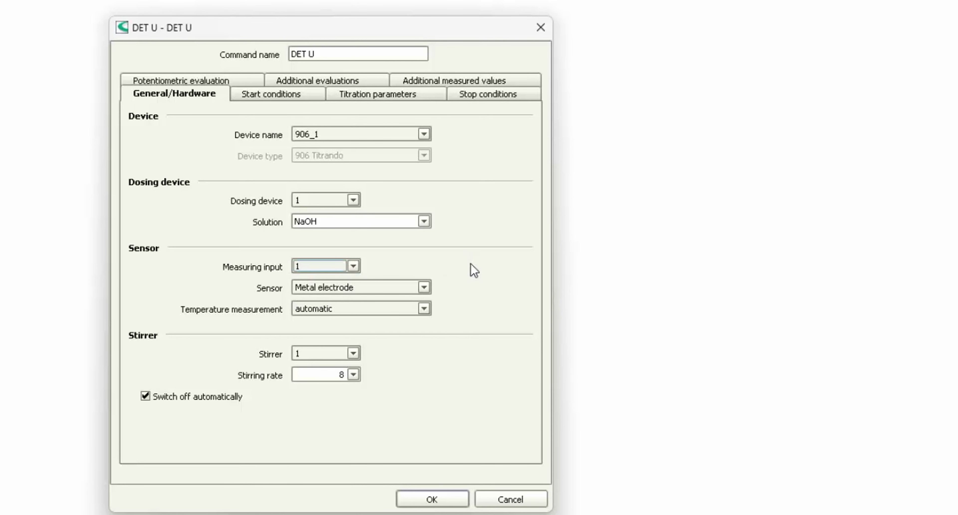
left_click(425, 287)
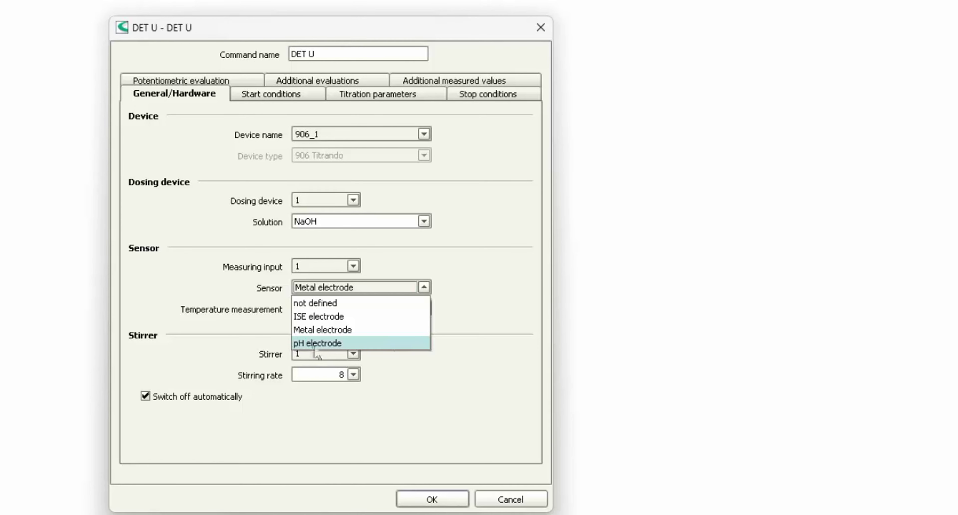
left_click(342, 346)
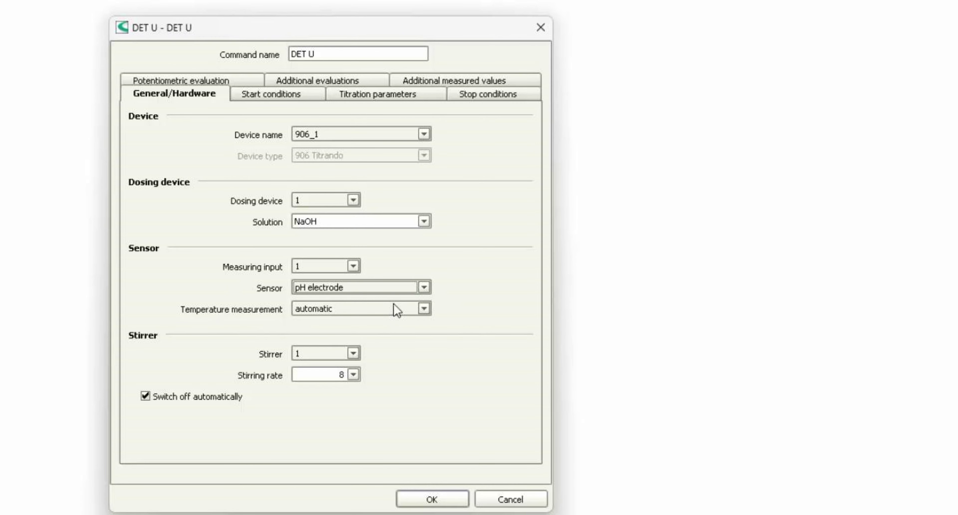
left_click(424, 308)
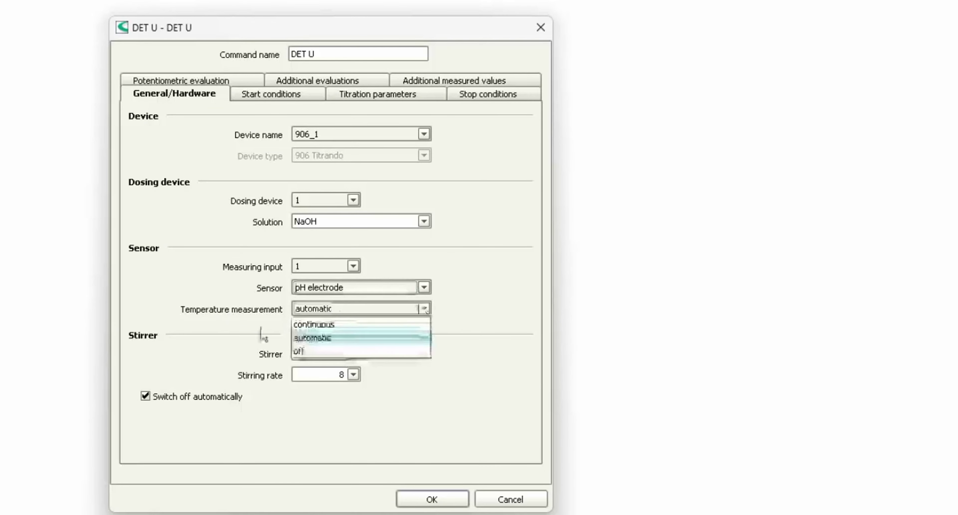
left_click(424, 337)
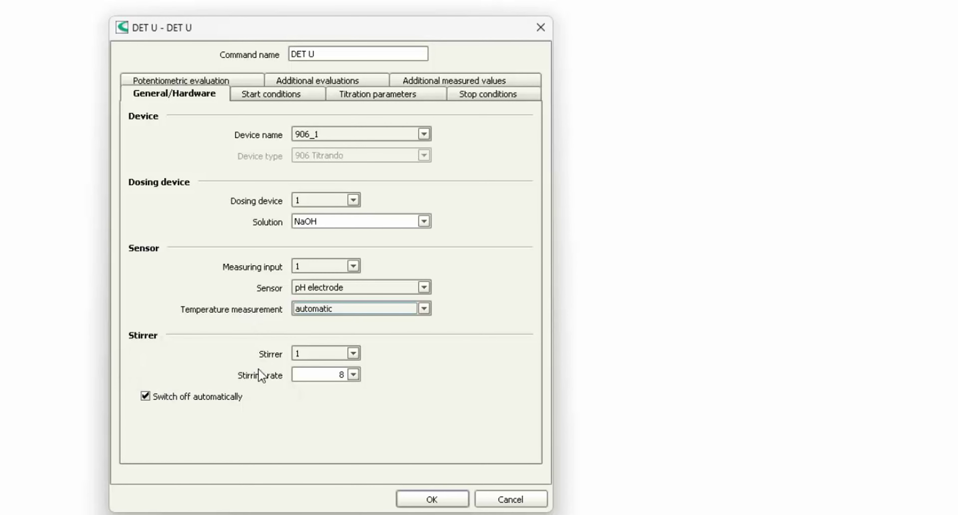
Keep stirrer 1 for the DET U command and set the stirring rate to 5
left_click(353, 353)
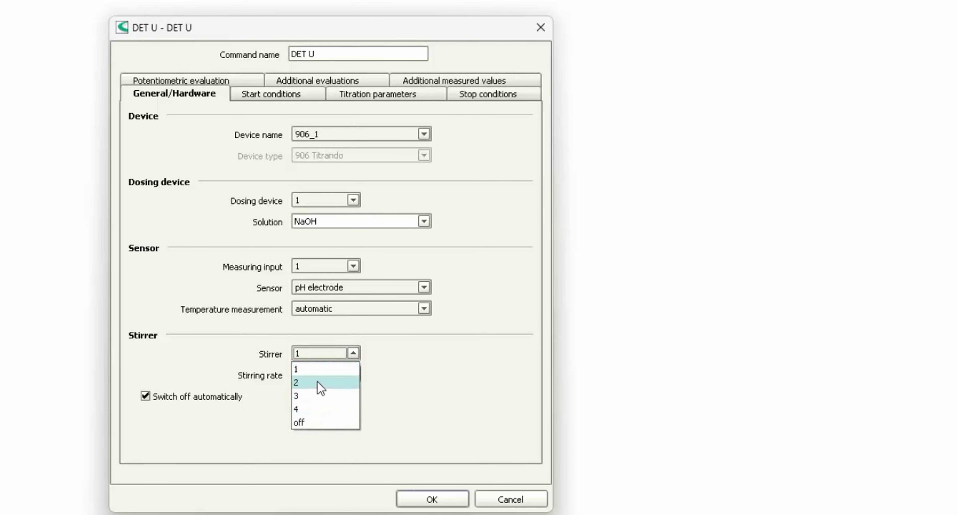
left_click(445, 352)
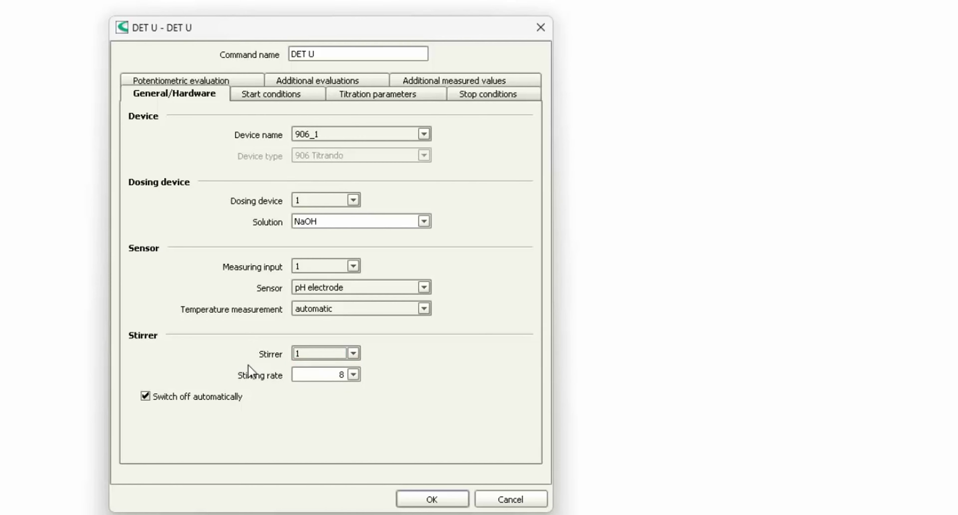
left_click(353, 375)
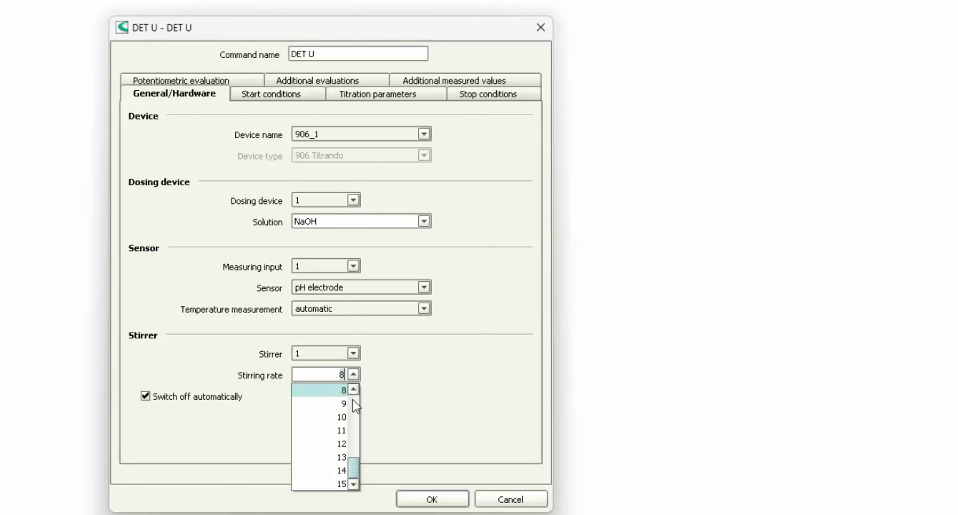
scroll(333, 440, "up", 3)
left_click(330, 444)
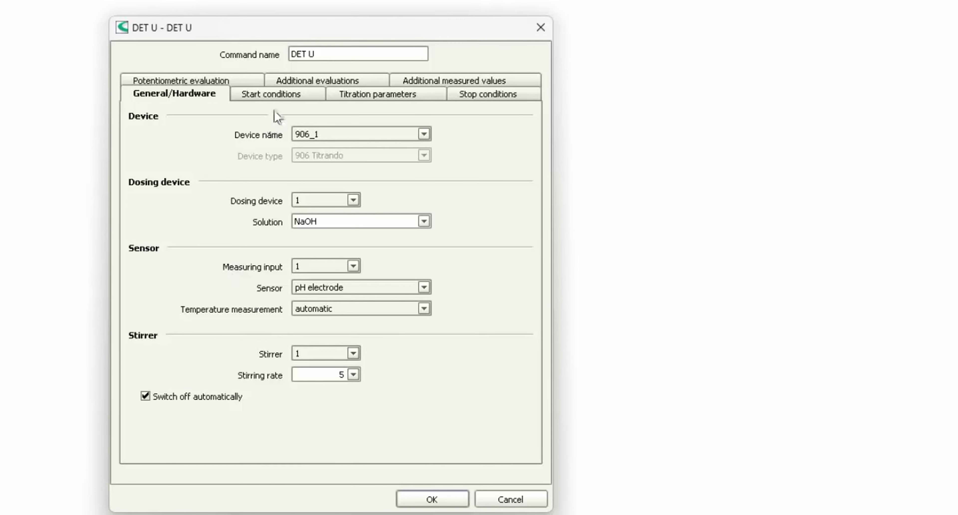
In the start conditions, keep the start volume at 0 mL, try a 30 s pause and reset the pause to 0 s
left_click(269, 99)
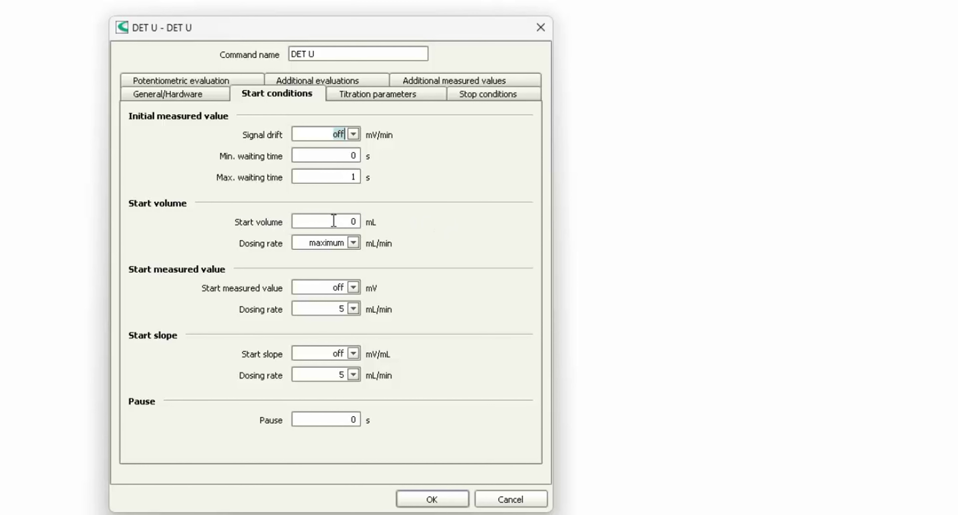
left_click(346, 221)
double_click(353, 221)
type("0")
left_click(340, 424)
type("30")
key("Home")
type("0")
key("Delete")
key("Delete")
In the titration parameters, switch the titration rate from the optimal preset to user to expose its detailed settings
left_click(362, 100)
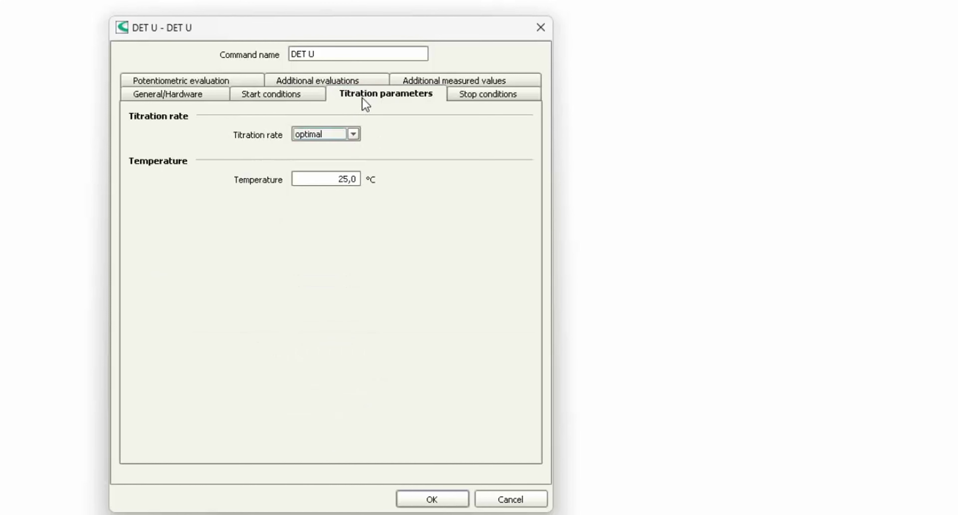
left_click(354, 134)
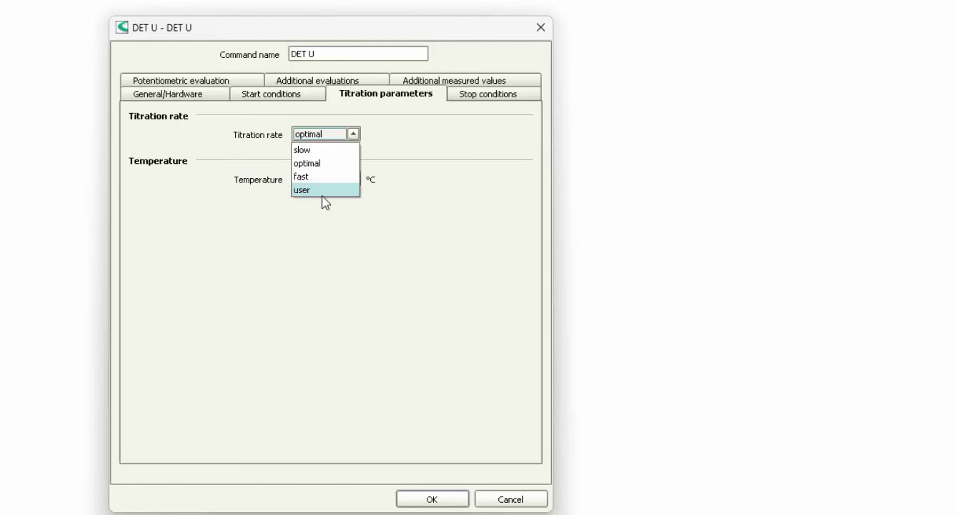
left_click(344, 164)
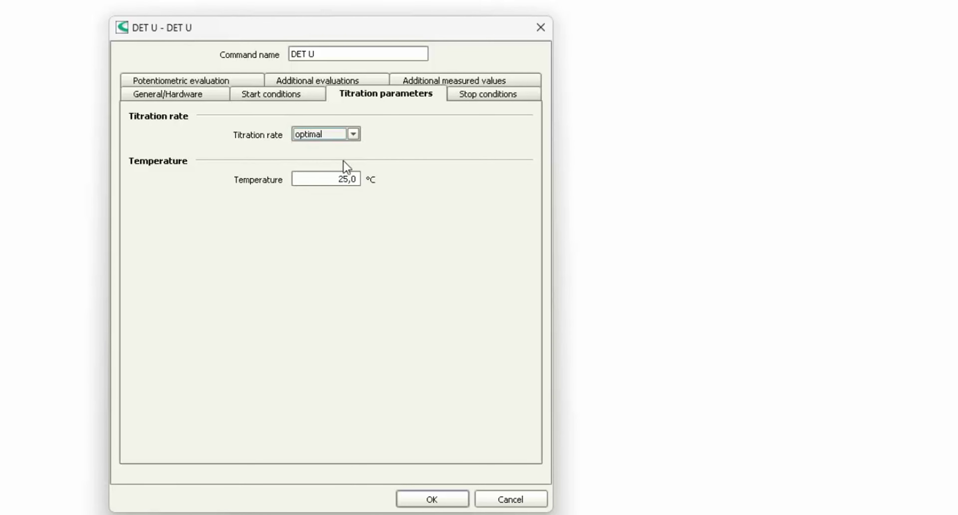
left_click(346, 139)
left_click(325, 193)
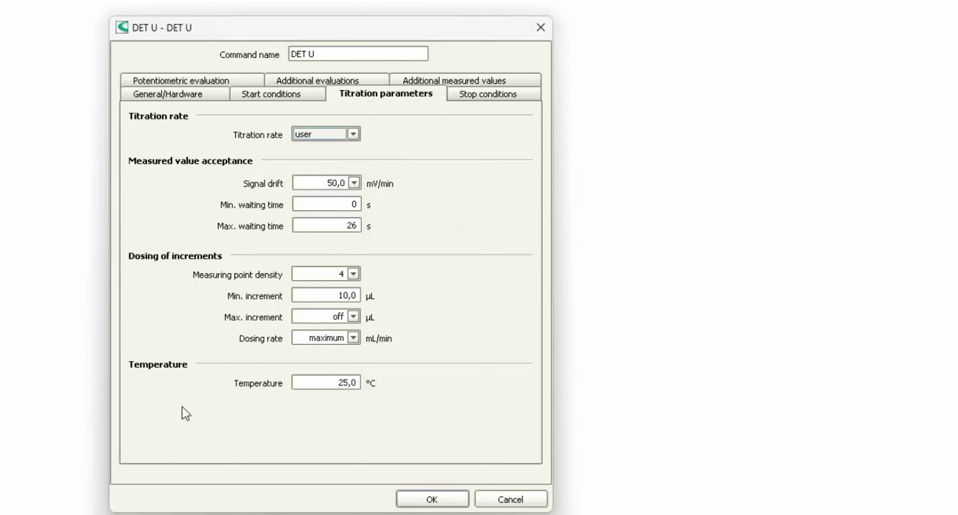
Load the slow and fast titration rate presets in turn into the user rate to compare their parameters
left_click(355, 134)
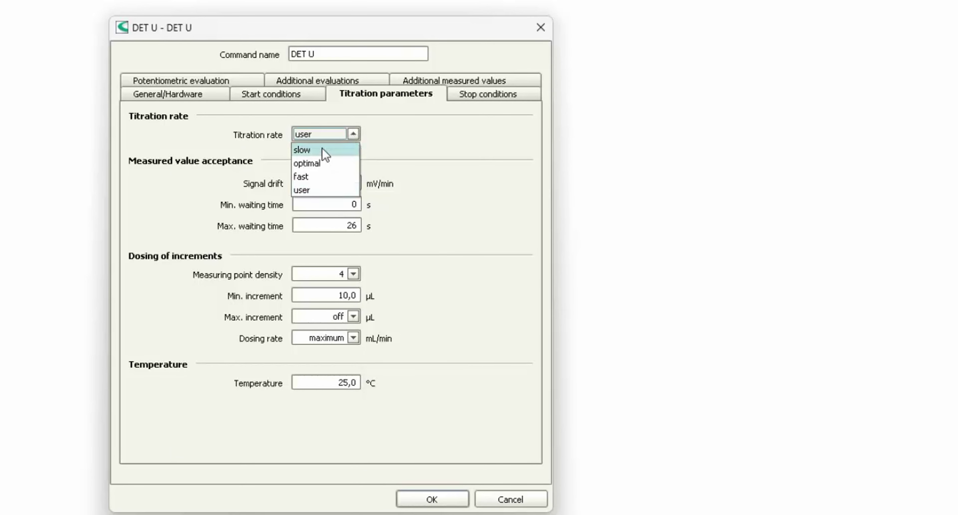
left_click(325, 150)
left_click(353, 134)
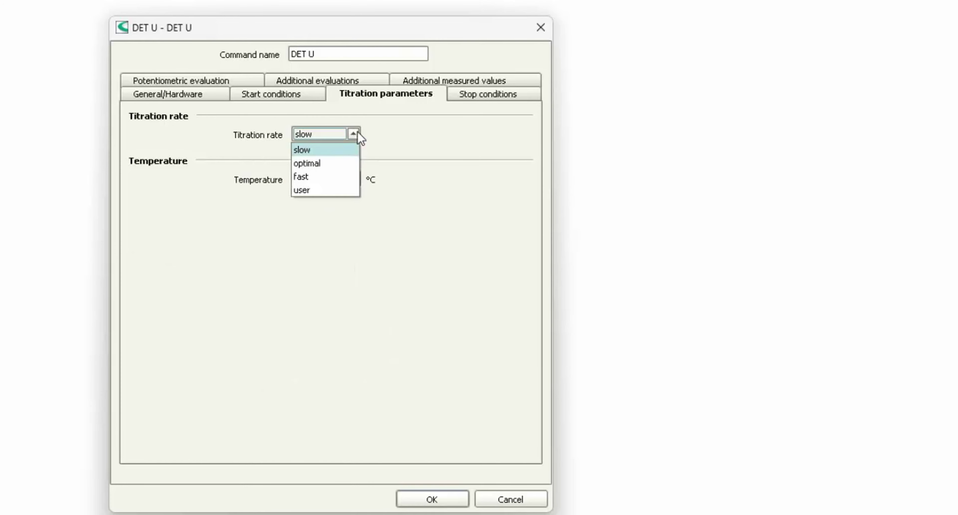
left_click(332, 188)
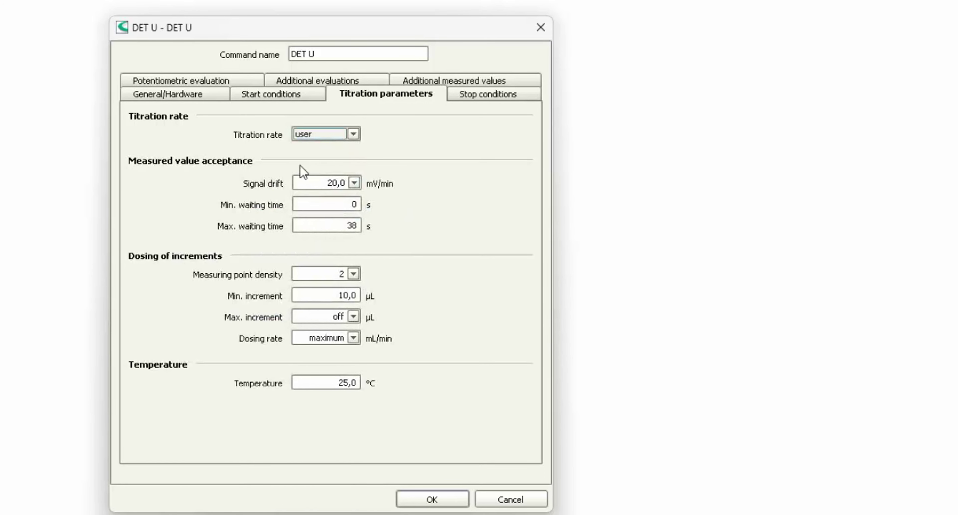
left_click(356, 135)
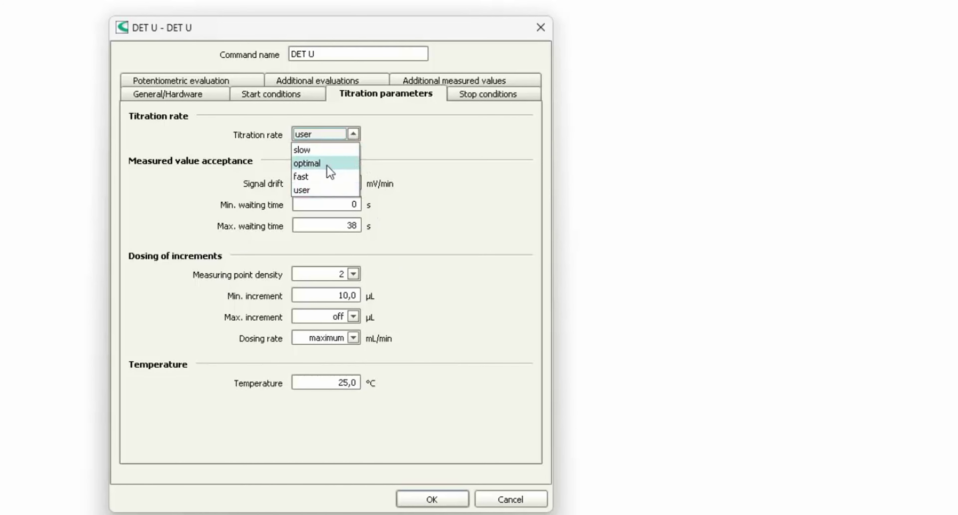
left_click(326, 176)
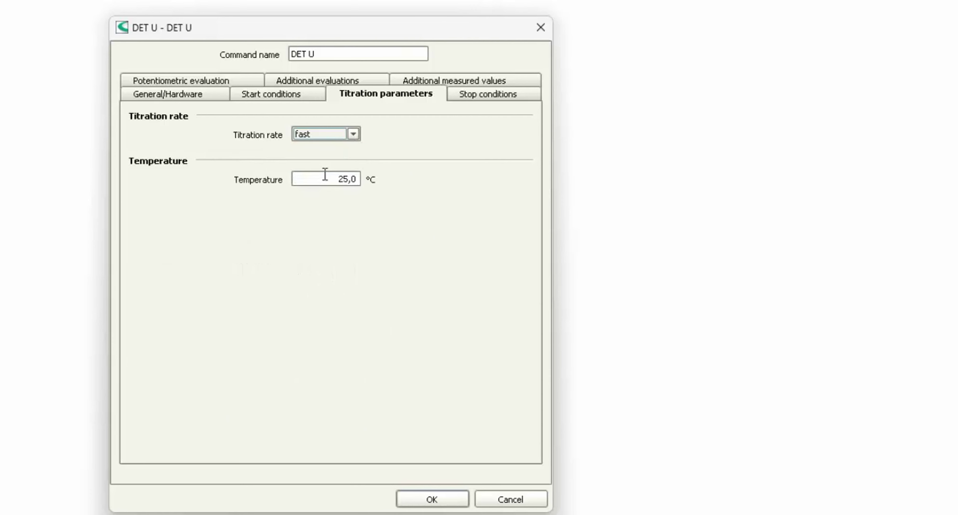
left_click(354, 138)
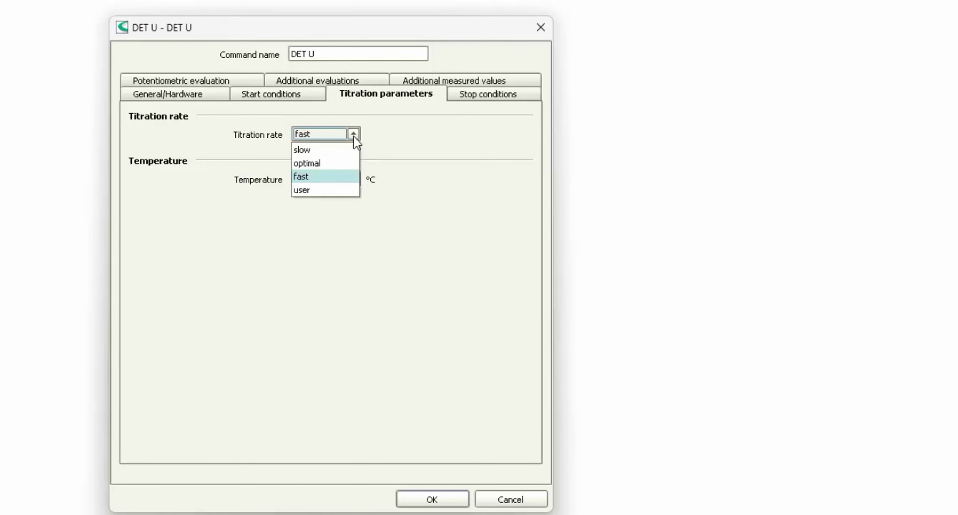
left_click(339, 189)
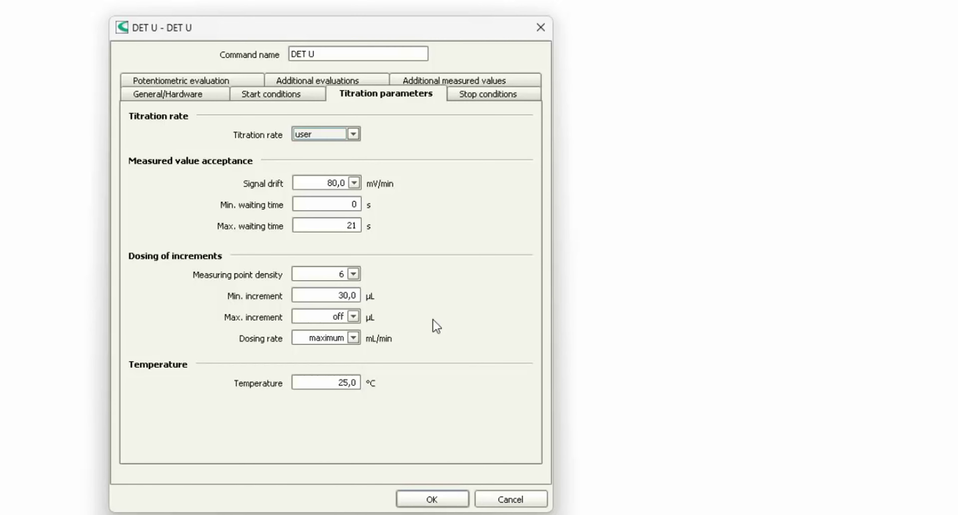
Reload the optimal titration rate preset and switch back to user so its values fill the detailed settings
left_click(355, 135)
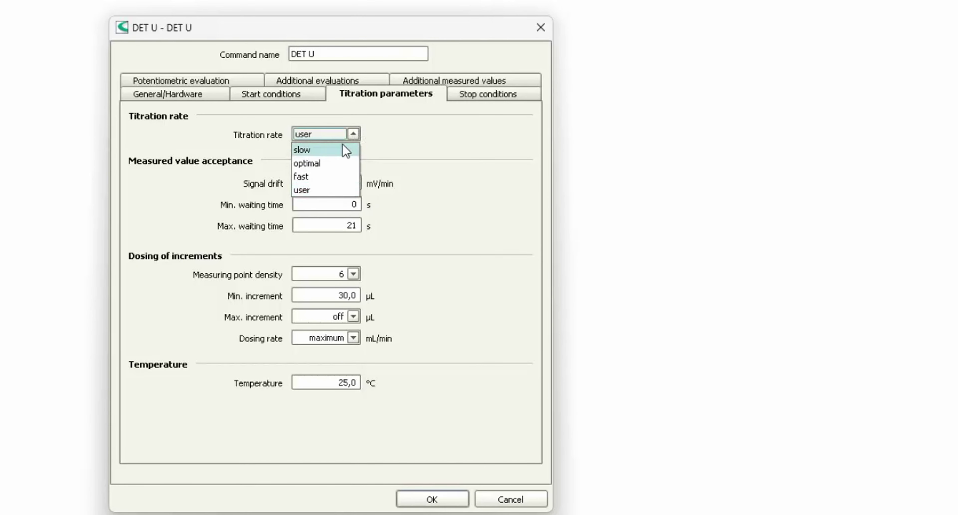
left_click(329, 163)
left_click(354, 134)
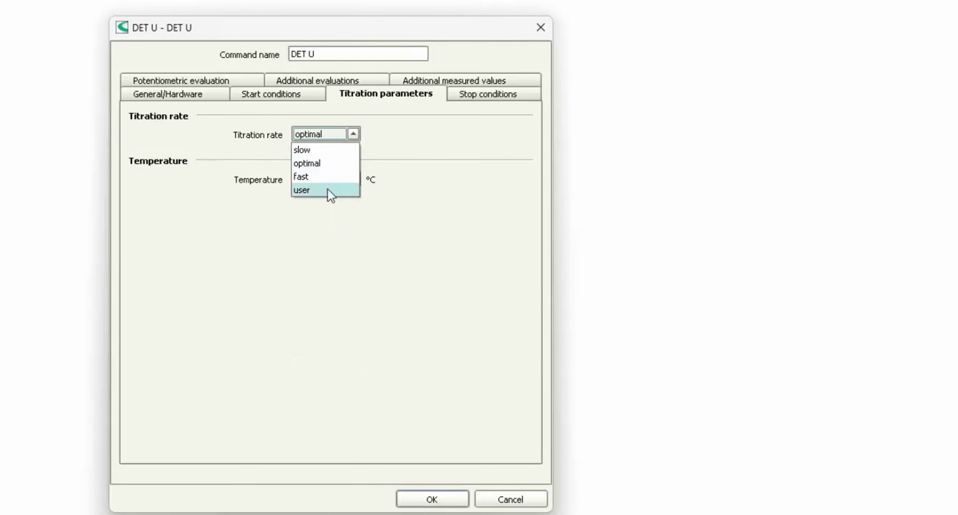
left_click(328, 191)
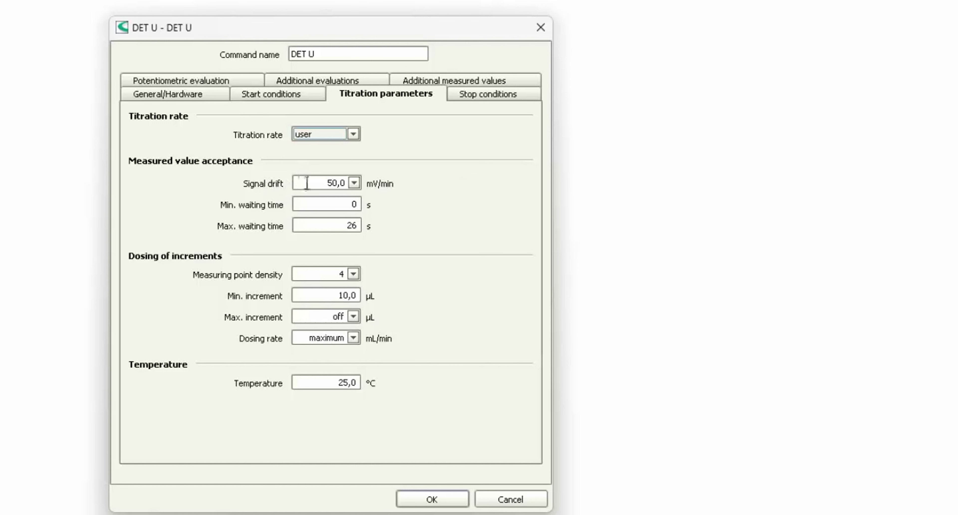
Examine the signal drift, measuring point density and maximum increment settings, leaving their values as they are
left_click(354, 183)
left_click(353, 274)
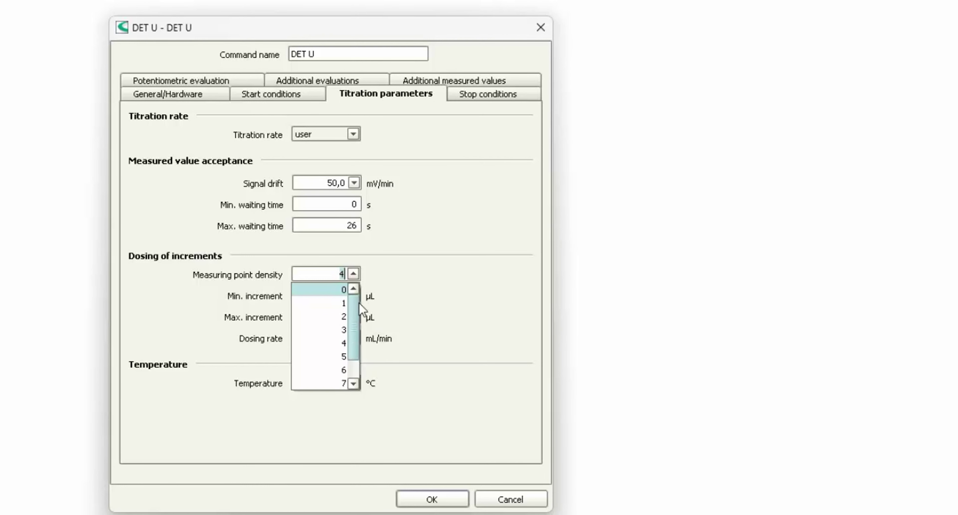
left_click_drag(359, 303, 358, 378)
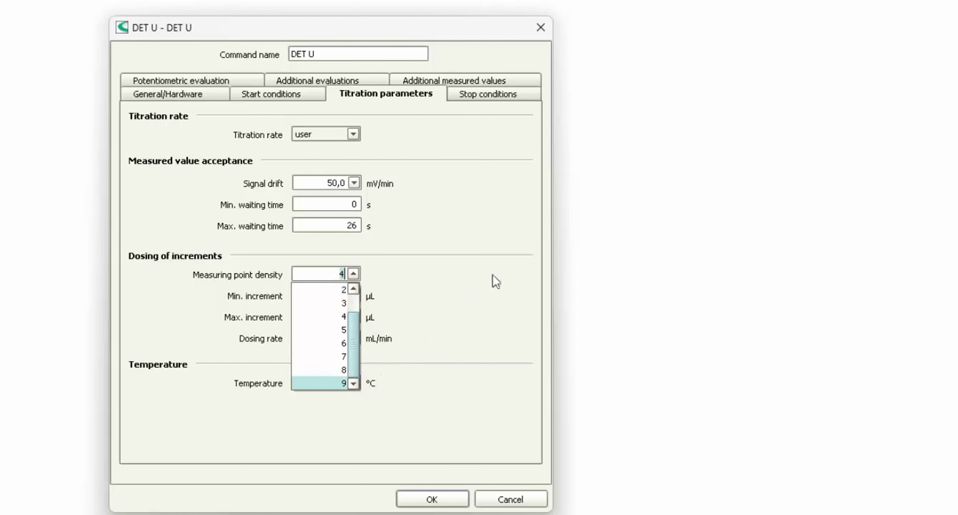
left_click(485, 287)
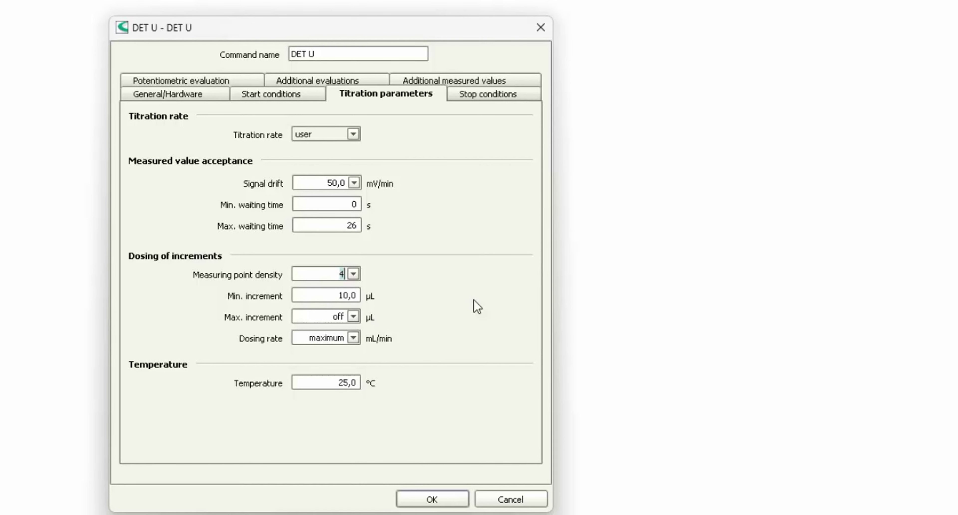
left_click_drag(342, 317, 326, 317)
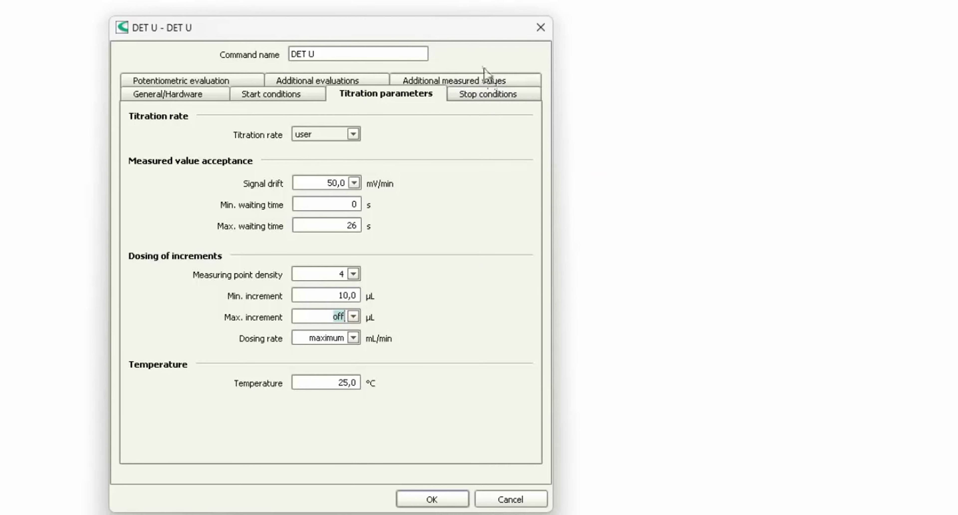
In the stop conditions, set the stop volume to 20 mL and the stop EP to 1
left_click(496, 96)
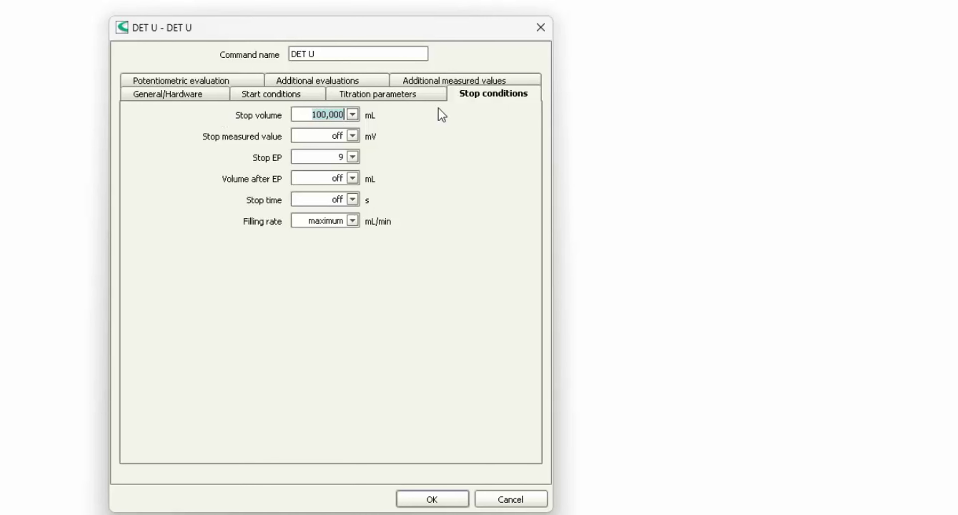
key("BackSpace")
type("20")
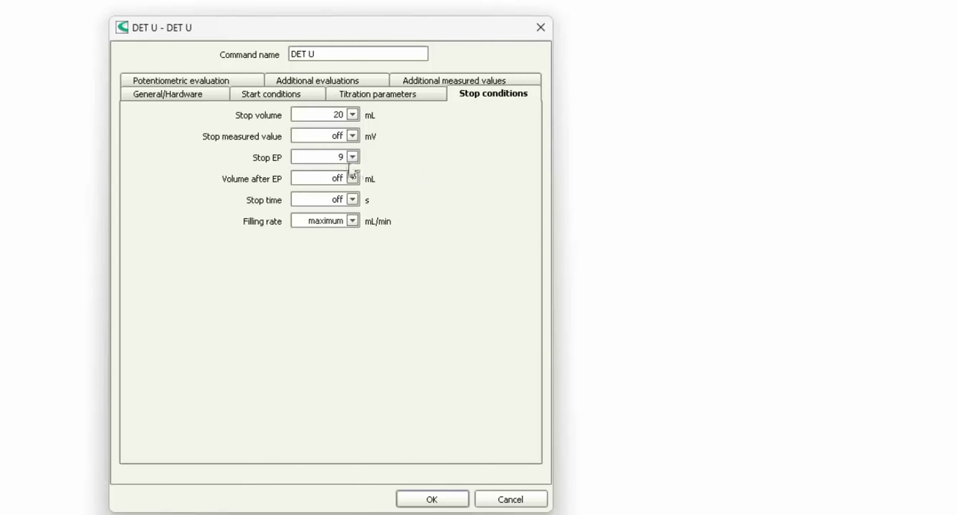
left_click(352, 156)
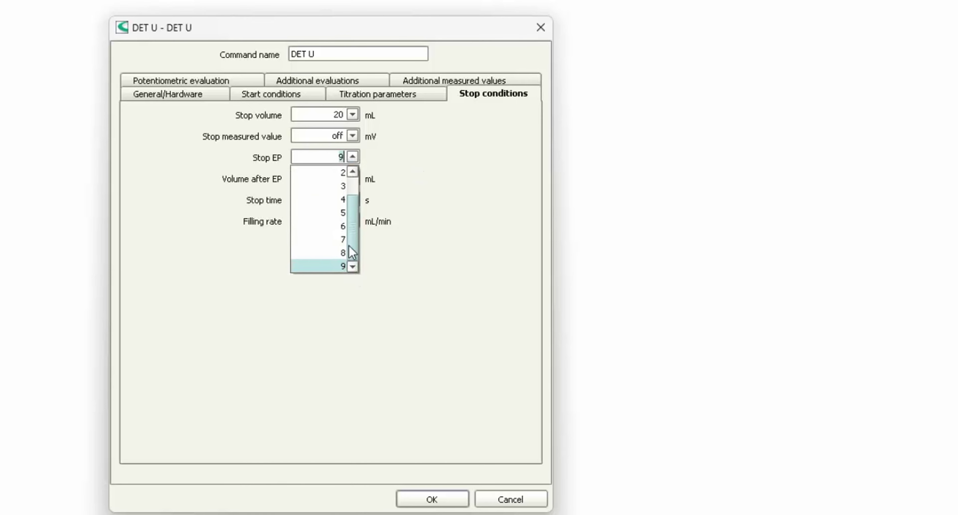
scroll(348, 243, "up", 1)
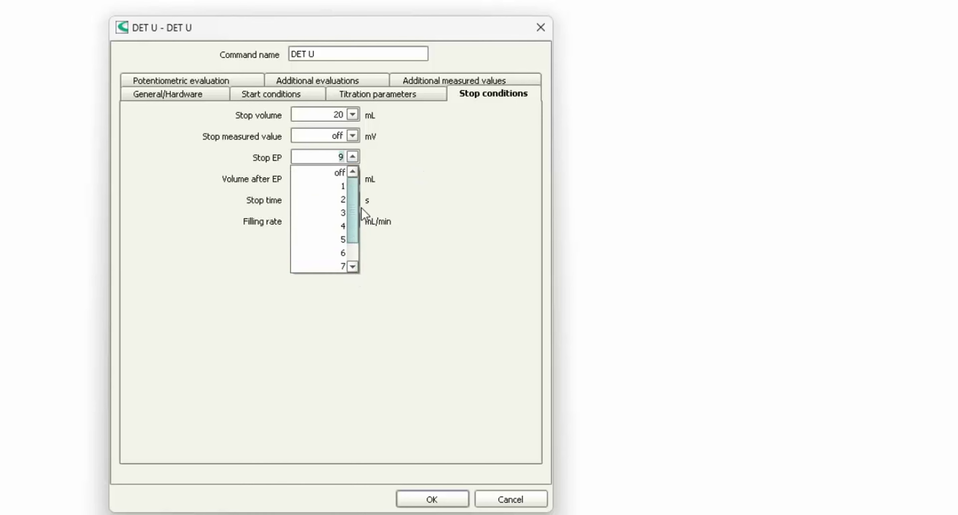
left_click(332, 188)
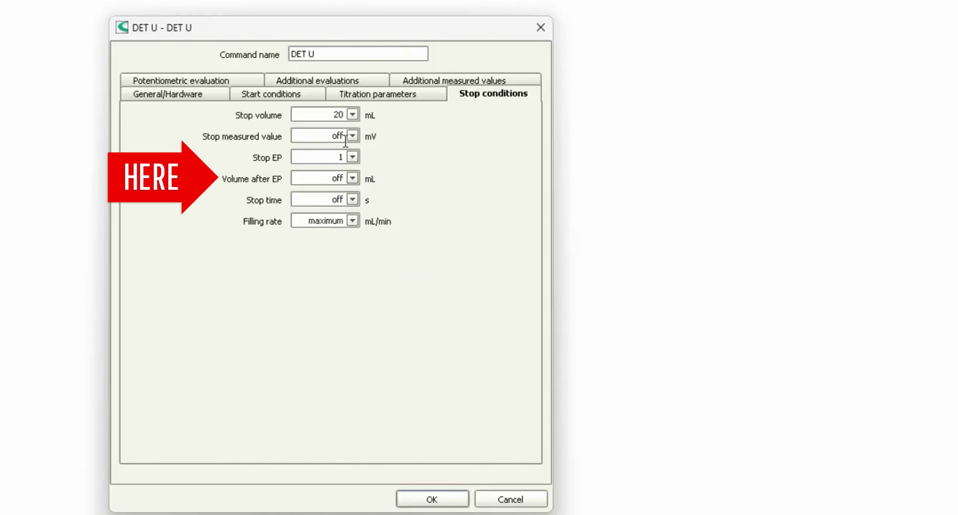
Set the volume after EP to 1 mL and configure the potentiometric evaluation with EP criterion 30 and EP recognition greatest
double_click(311, 180)
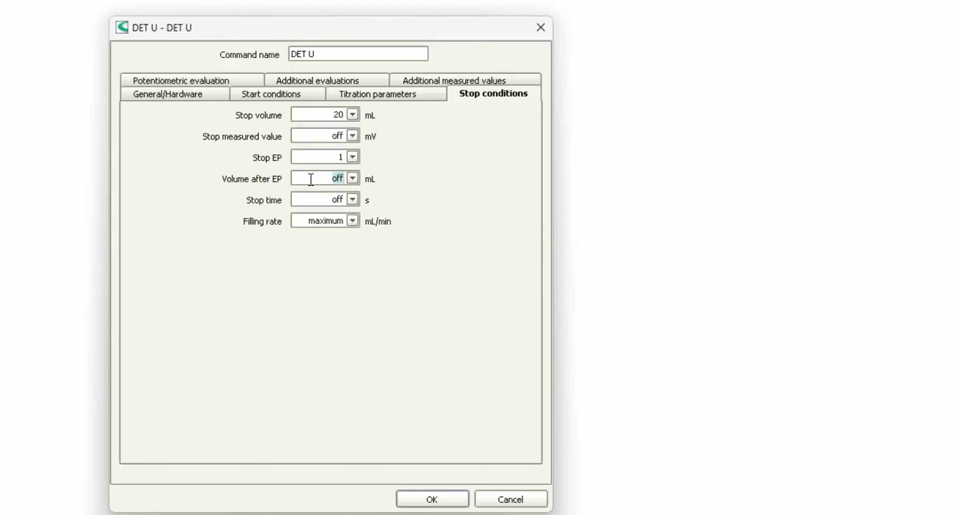
type("1")
left_click(190, 78)
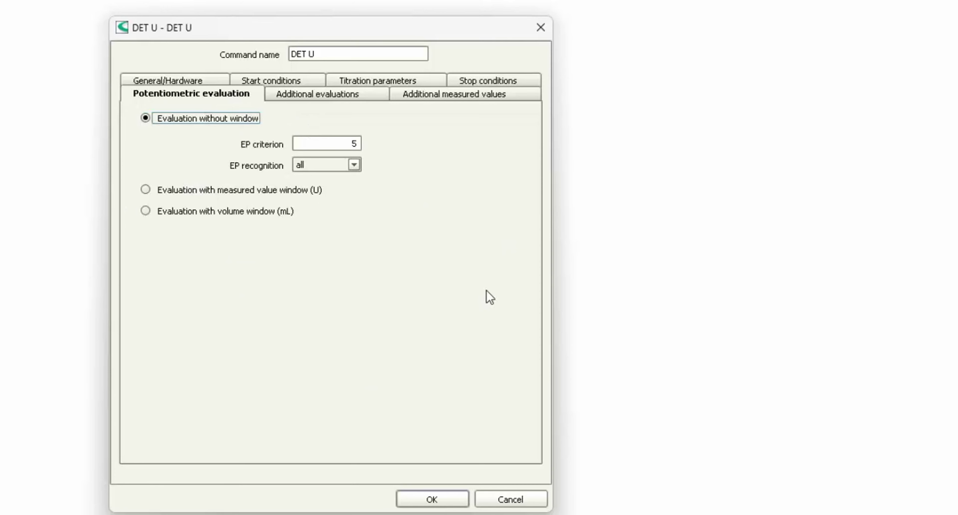
left_click(354, 143)
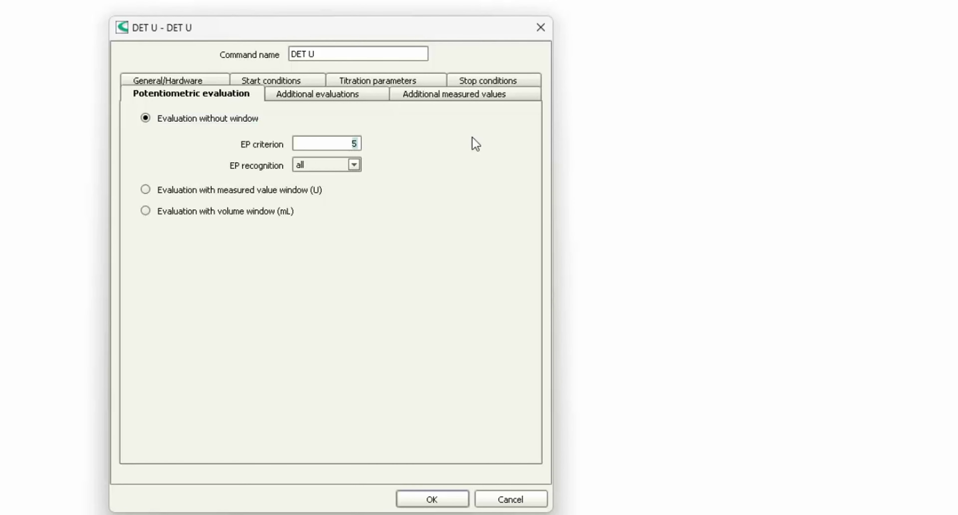
type("38")
left_click(360, 164)
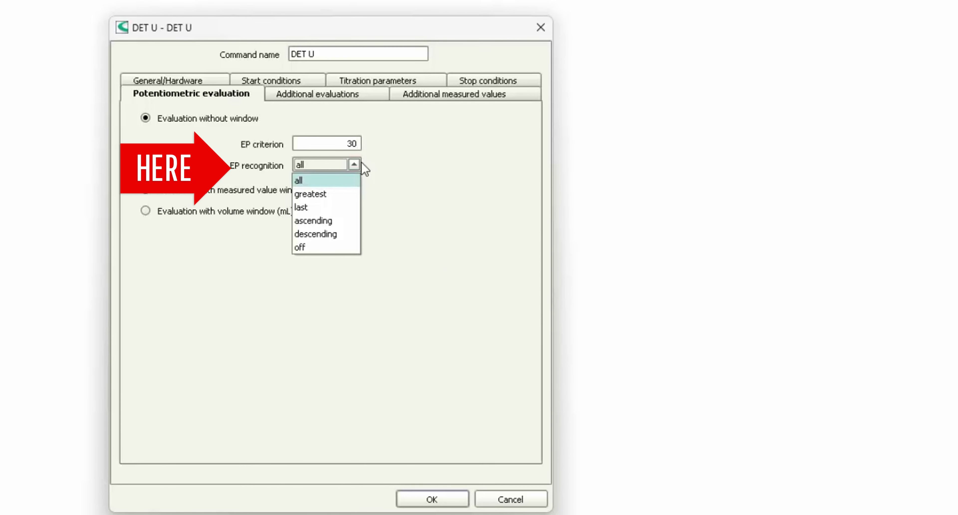
left_click(344, 197)
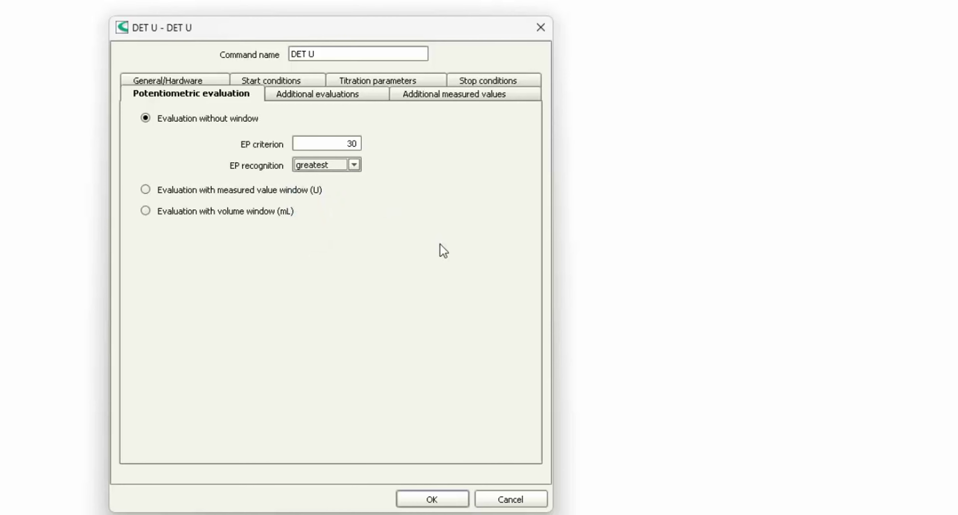
Check the additional evaluations and additional measured values, enabling none, and accept the DET U settings
left_click(442, 498)
left_click(300, 96)
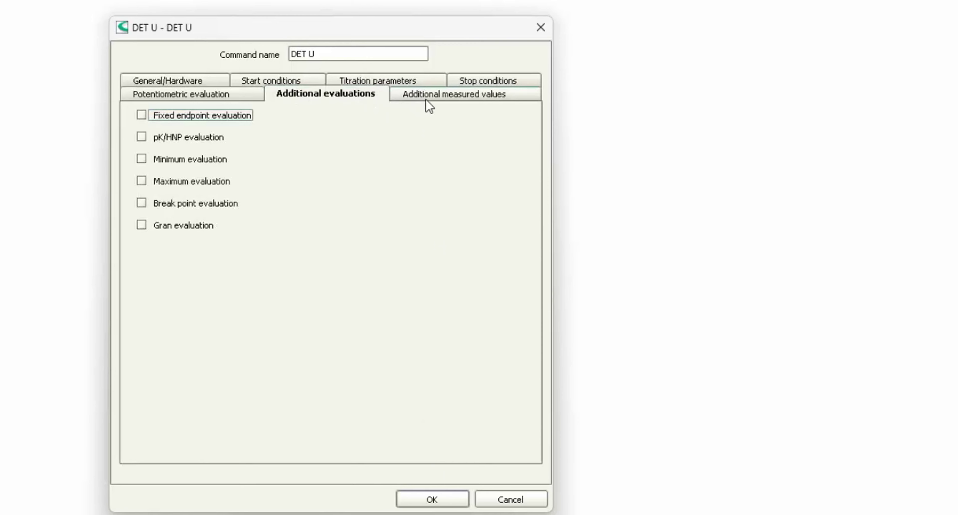
left_click(447, 96)
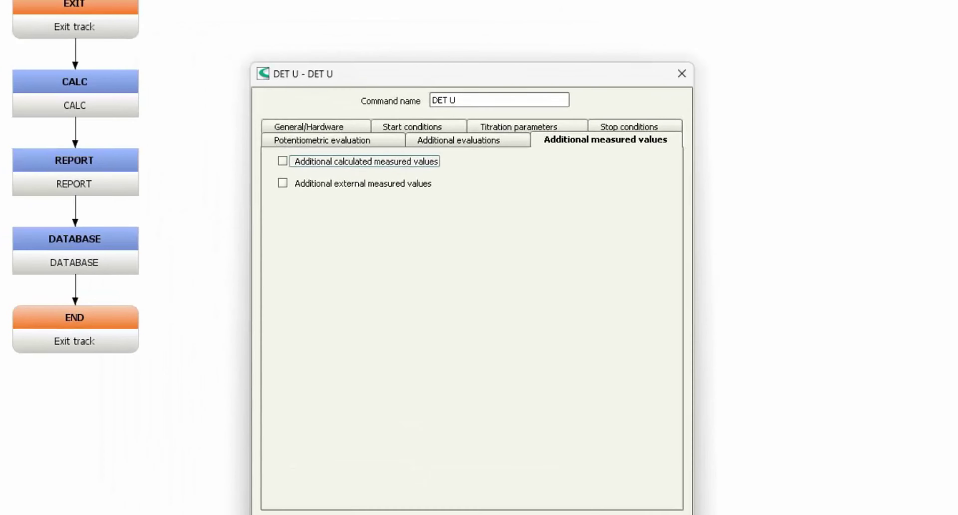
left_click(432, 500)
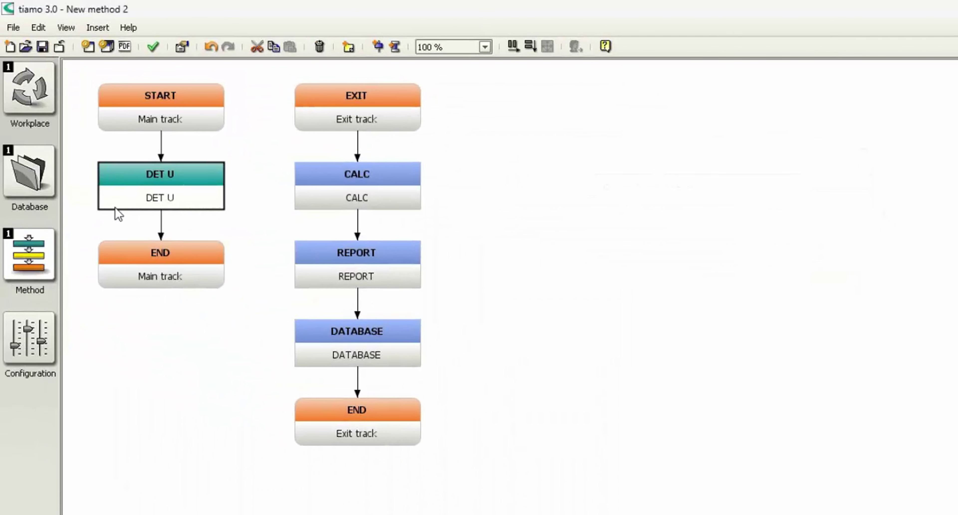
In the CALC command, add a new result from the Empty template and name it Content
double_click(352, 191)
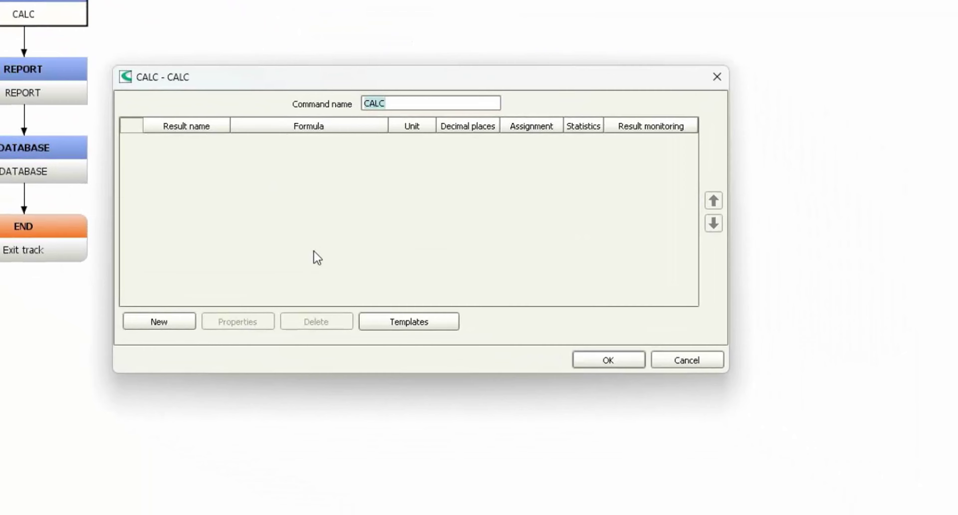
left_click(172, 329)
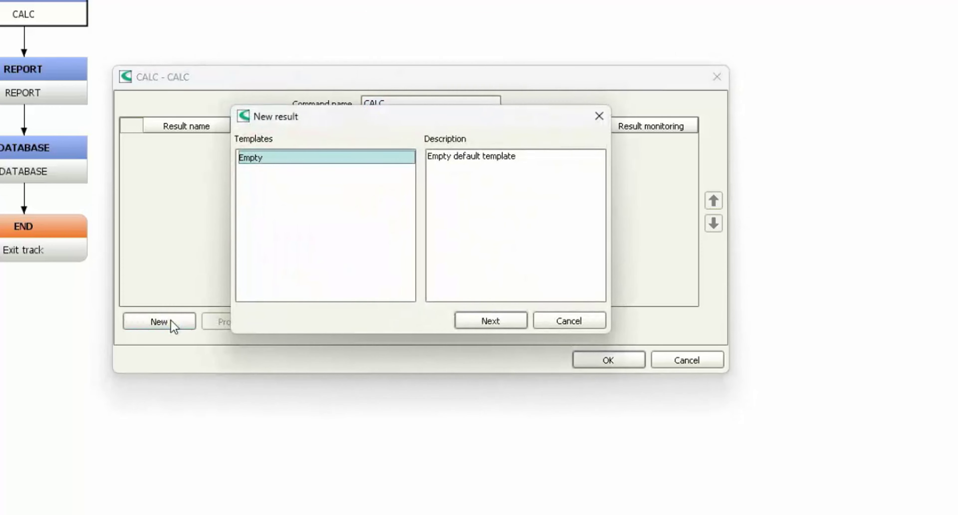
left_click(490, 321)
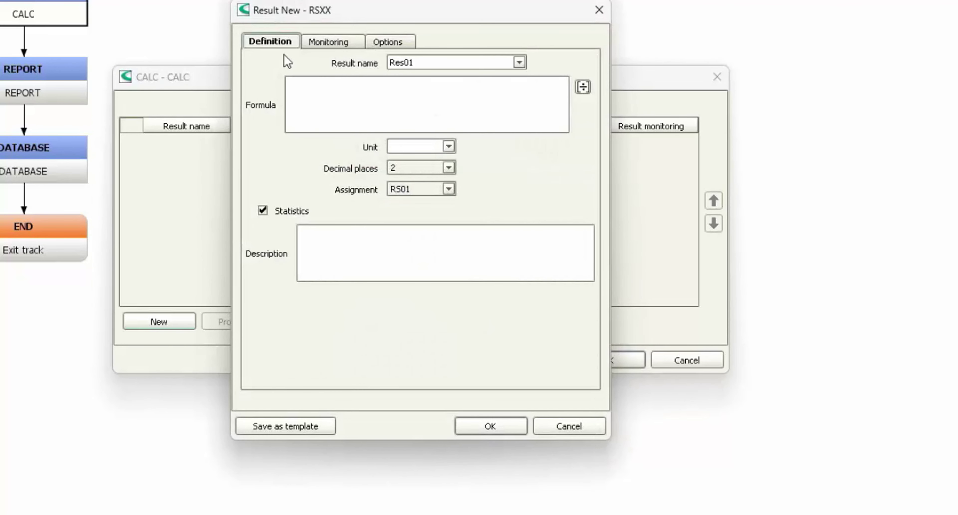
double_click(434, 67)
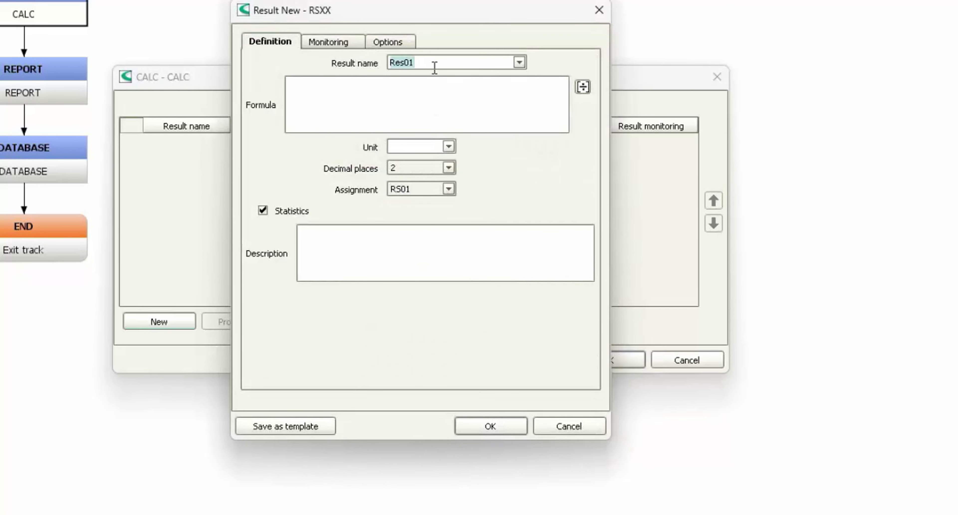
type("Content")
Set the Content result's unit to mol/L, its decimal places to 3 and its assignment to RS01
left_click(448, 147)
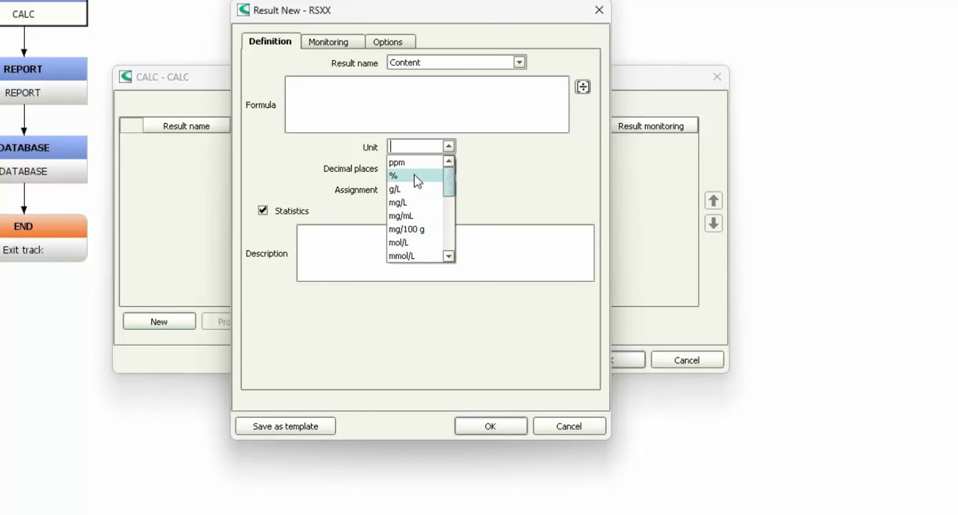
left_click(425, 203)
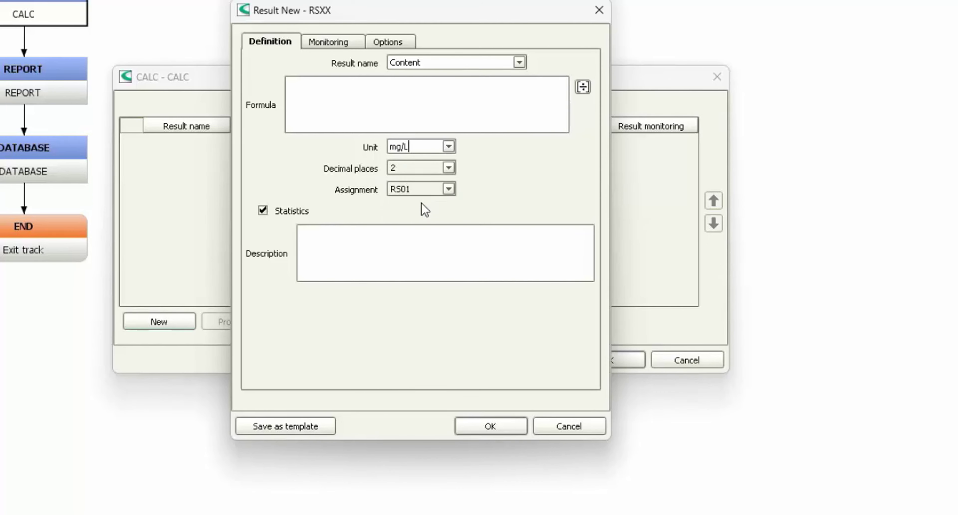
left_click(449, 147)
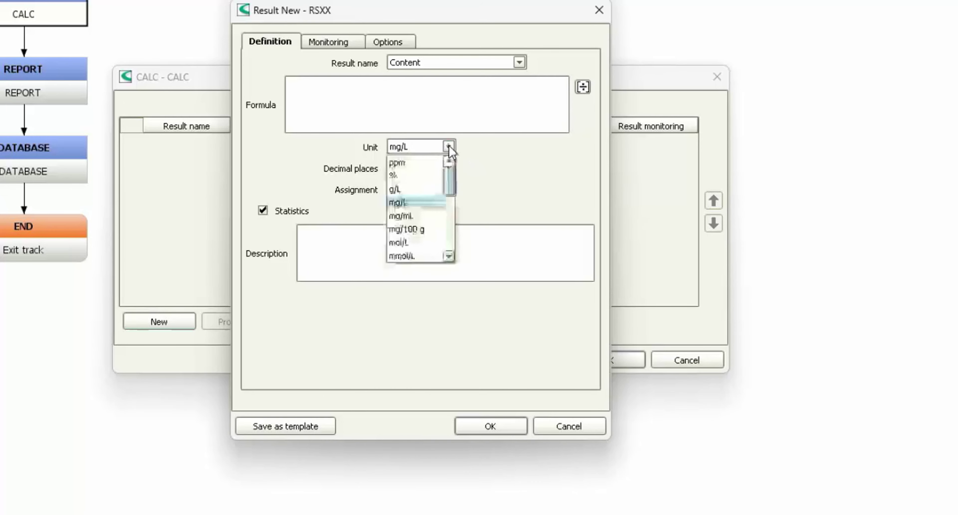
left_click(405, 243)
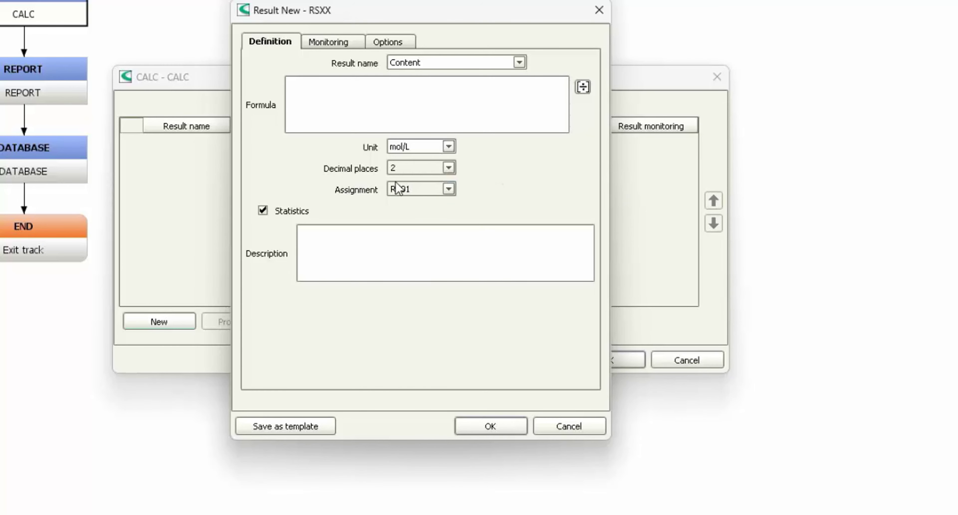
left_click(448, 167)
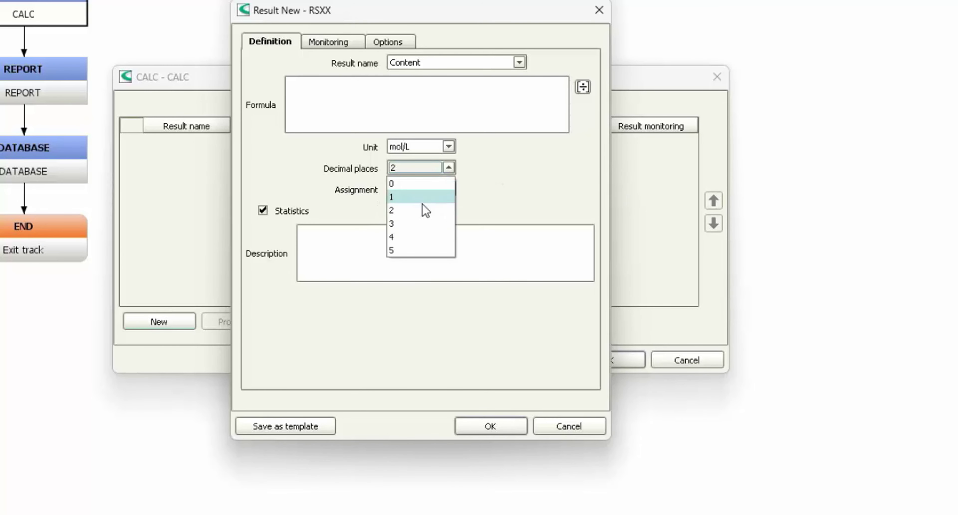
left_click(416, 223)
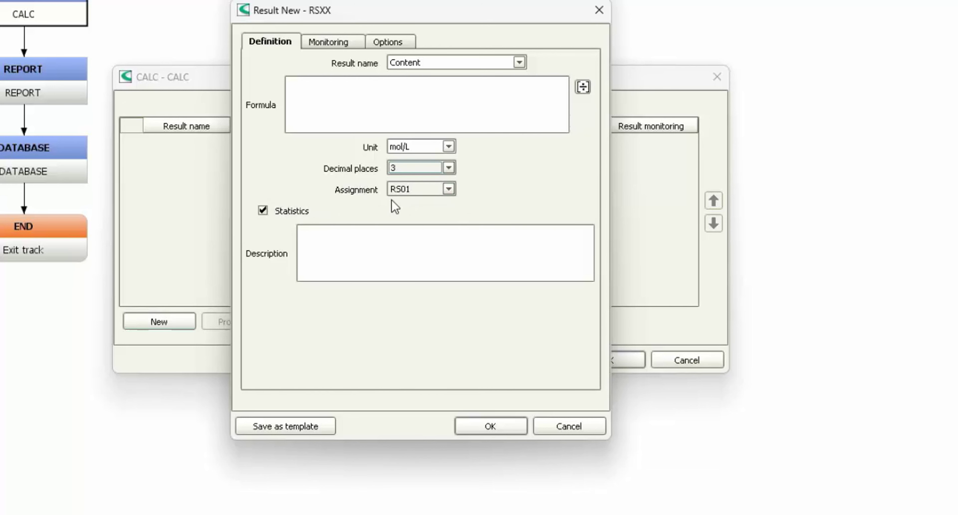
left_click(448, 188)
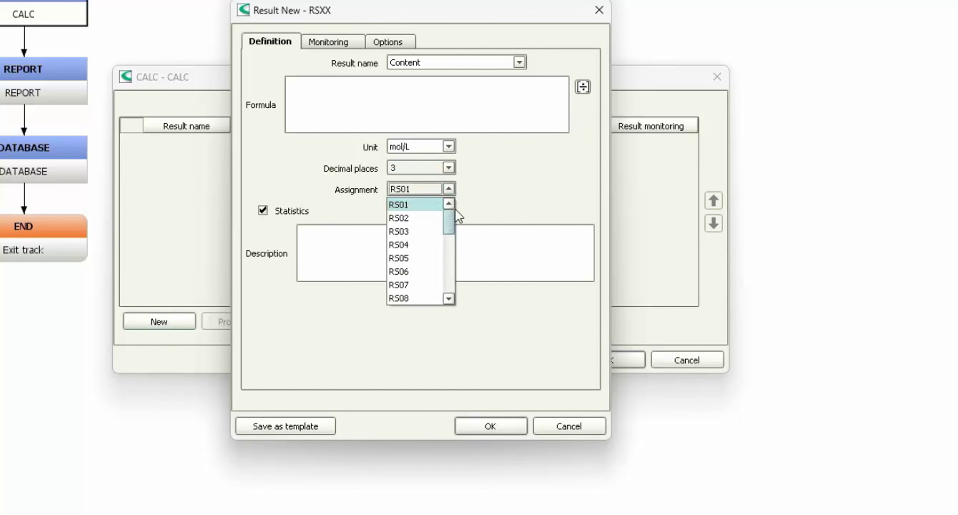
mouse_move(450, 219)
left_mouse_down()
mouse_move(443, 252)
mouse_move(445, 203)
left_mouse_up()
left_click(428, 208)
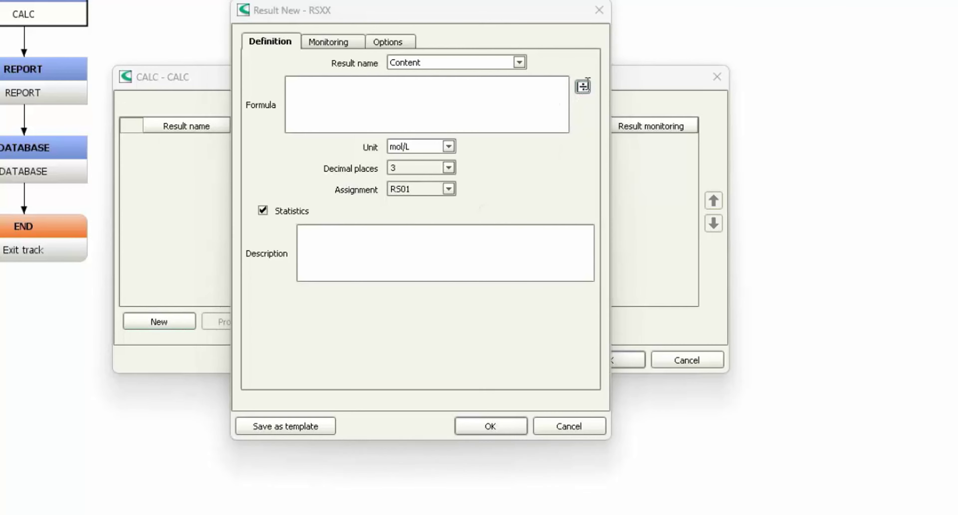
Start the result's formula by inserting the molar mass of HCl with the molar mass calculator
left_click(583, 87)
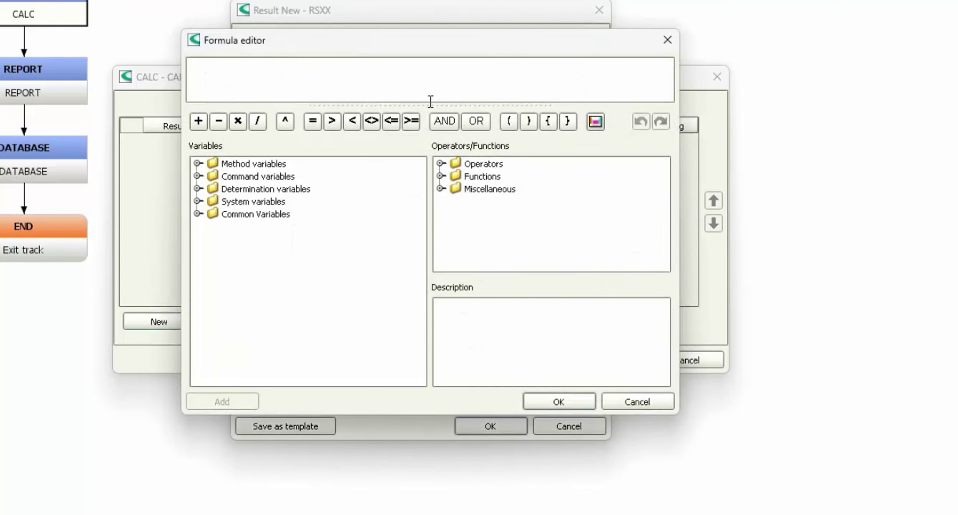
left_click(595, 121)
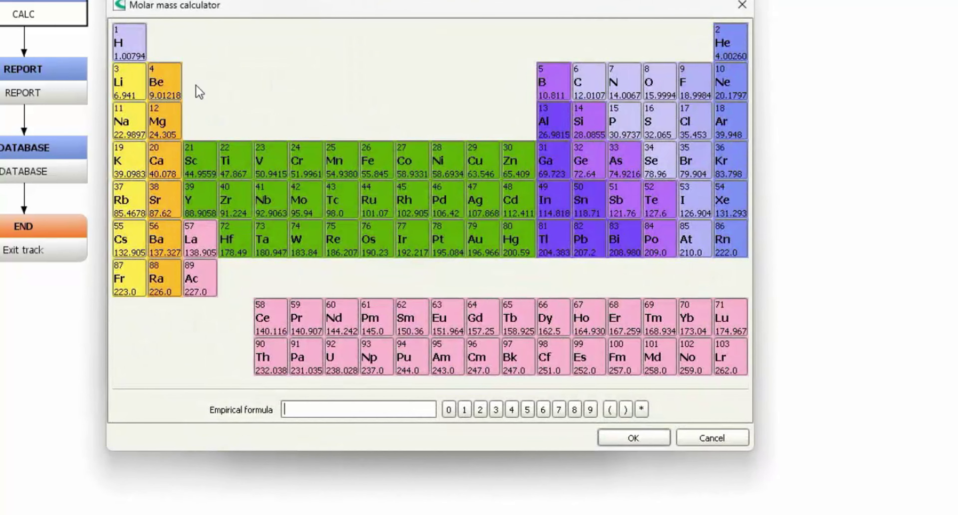
left_click(135, 50)
left_click(685, 131)
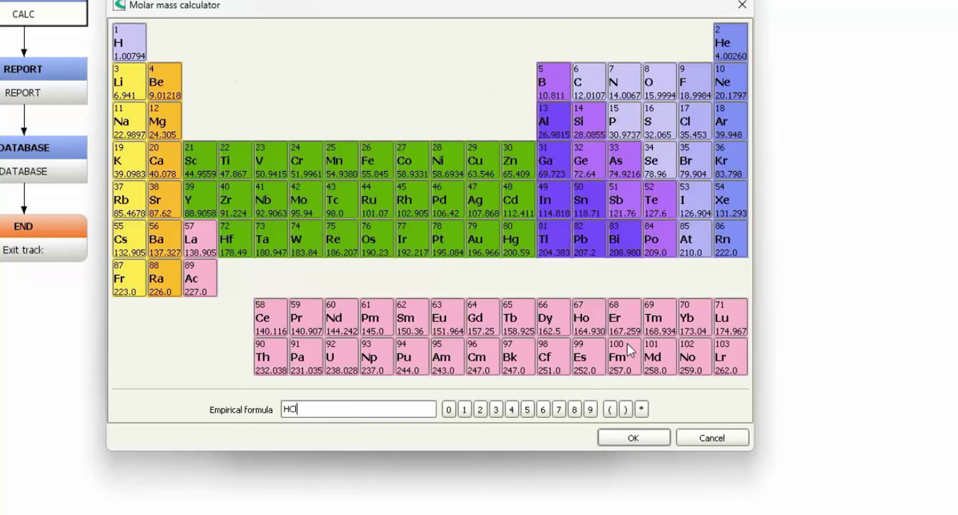
left_click(633, 438)
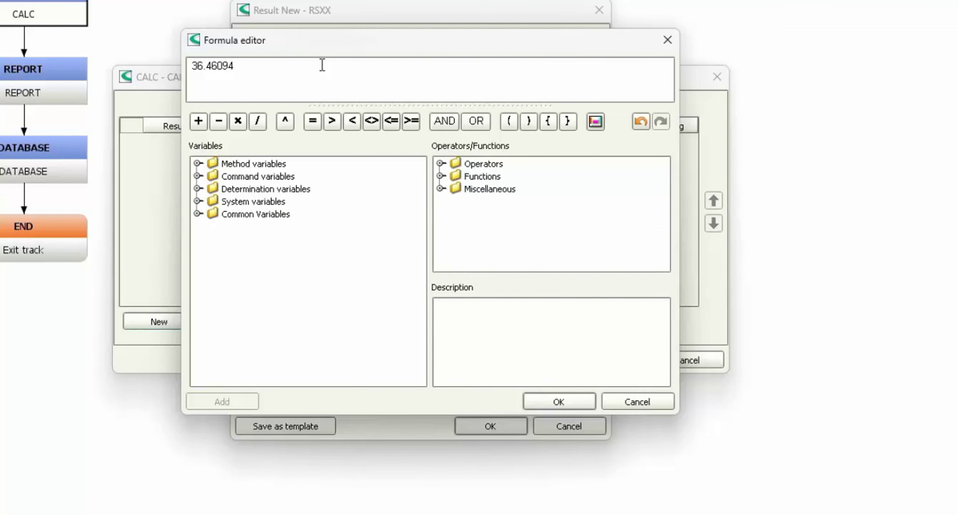
Examine the method variables and the DET U command variables TITER, CONC and EP{x} VOL available for the formula
left_click(198, 164)
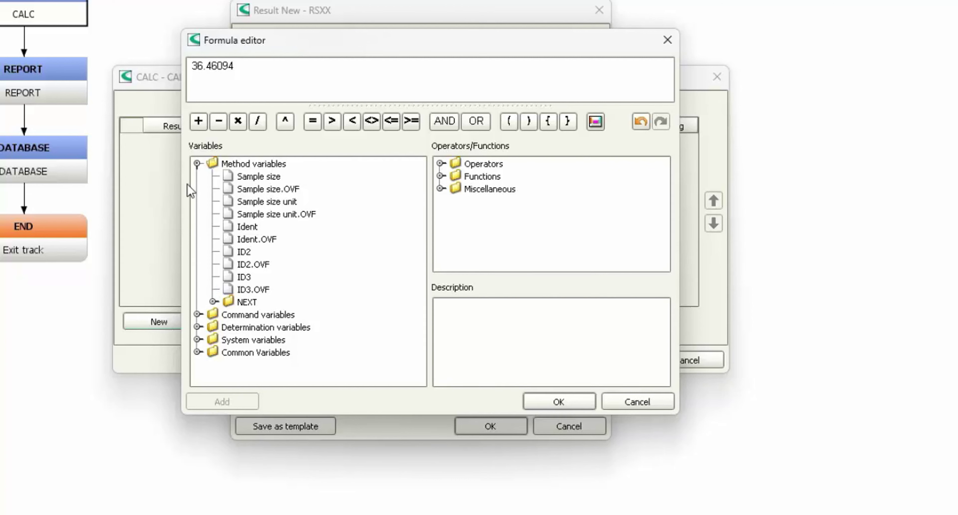
left_click(198, 163)
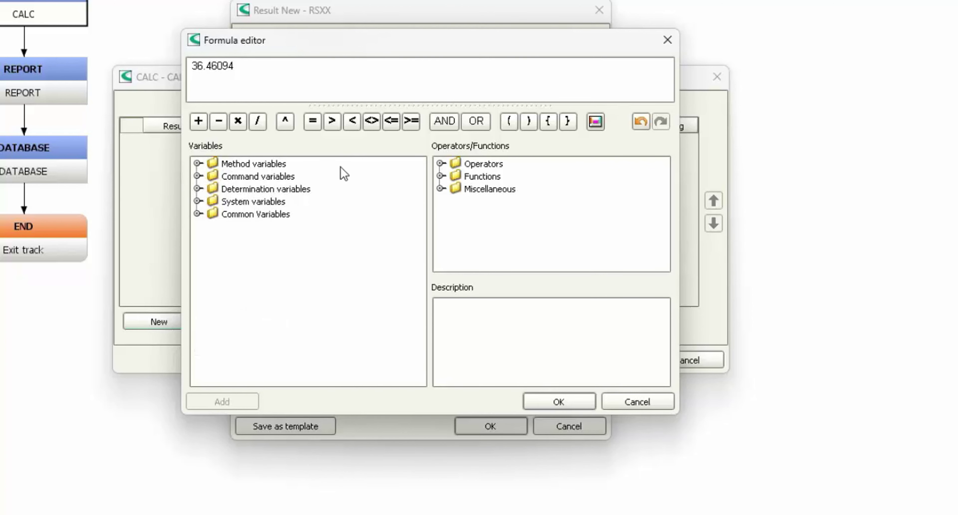
left_click(198, 176)
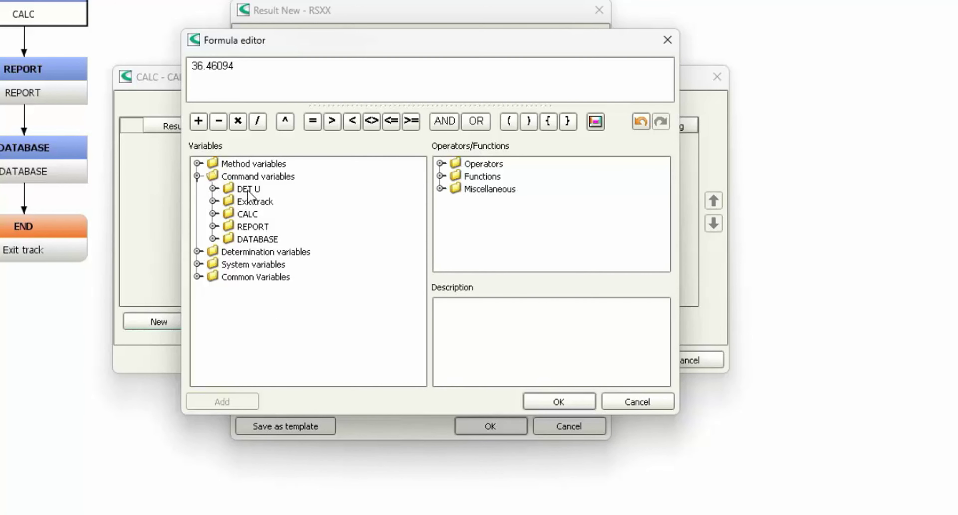
left_click(213, 189)
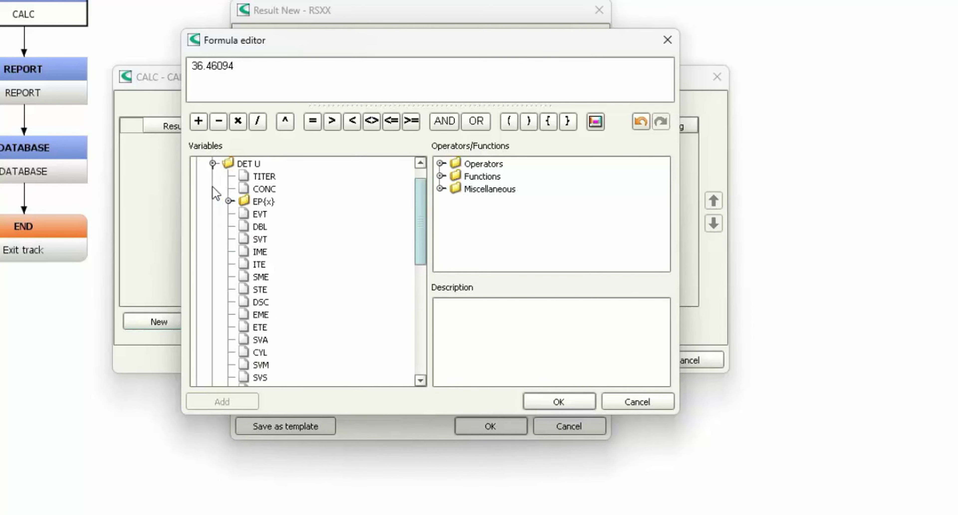
left_click(264, 177)
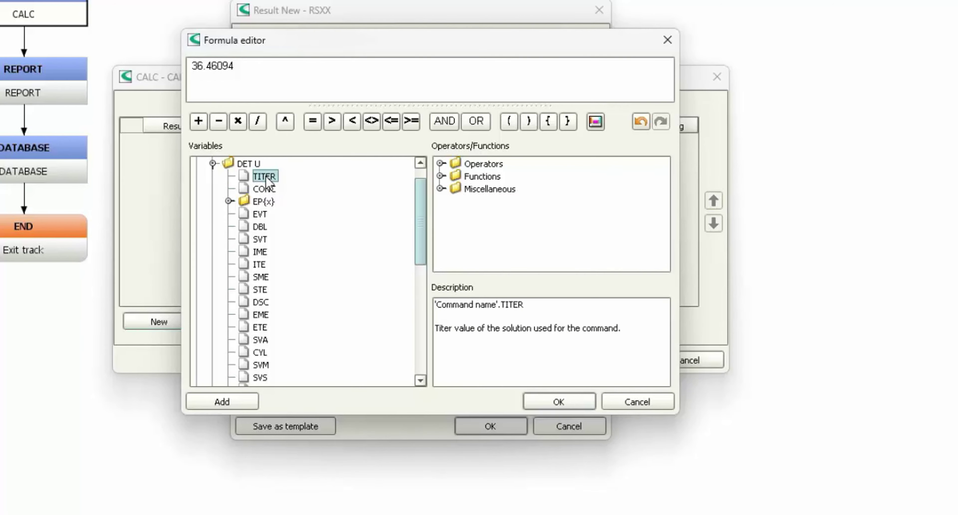
left_click(265, 189)
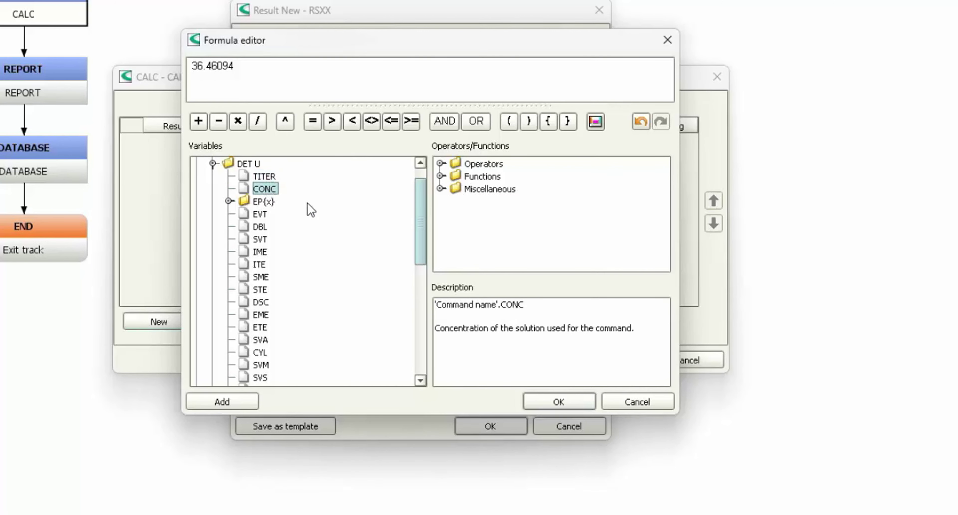
left_click(228, 201)
left_click(276, 215)
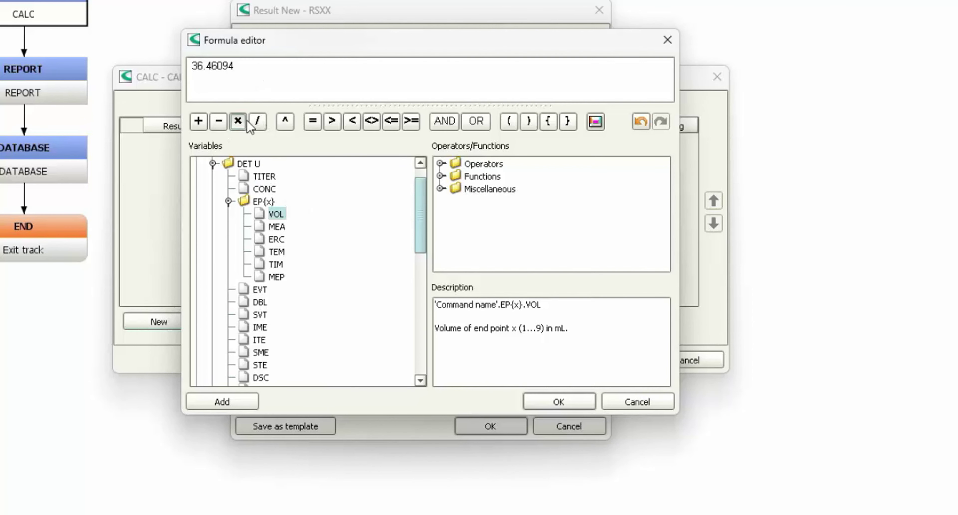
Multiply the molar mass in the formula by the DET U variables TITER, CONC and EP{x}.VOL
left_click(238, 121)
double_click(264, 177)
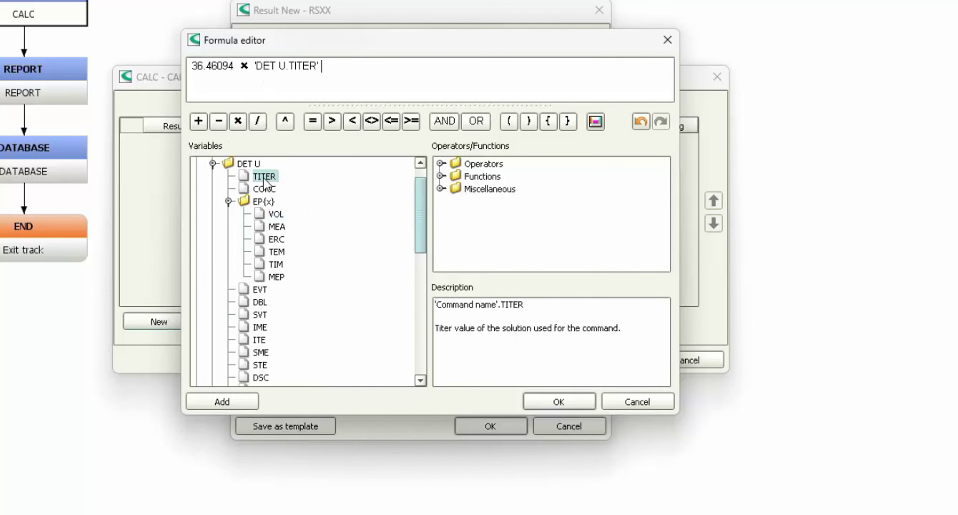
left_click(238, 122)
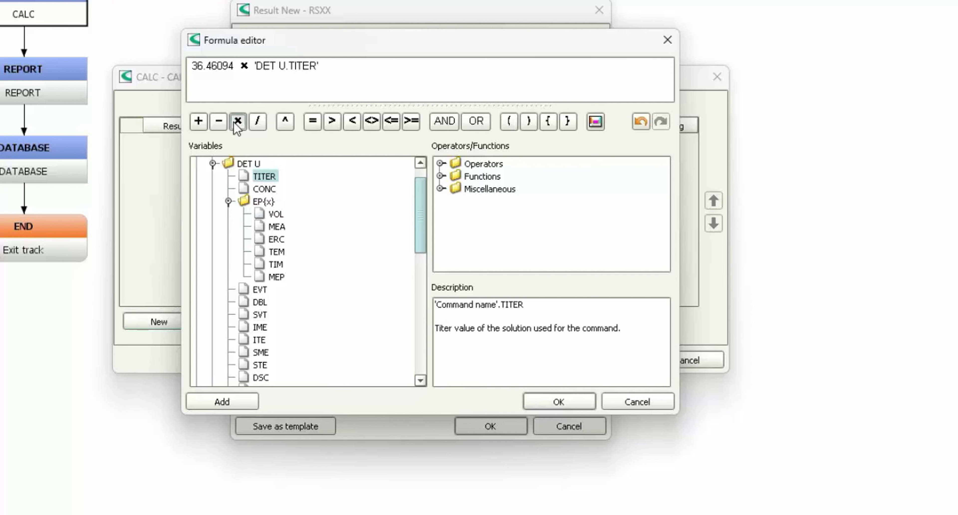
double_click(264, 189)
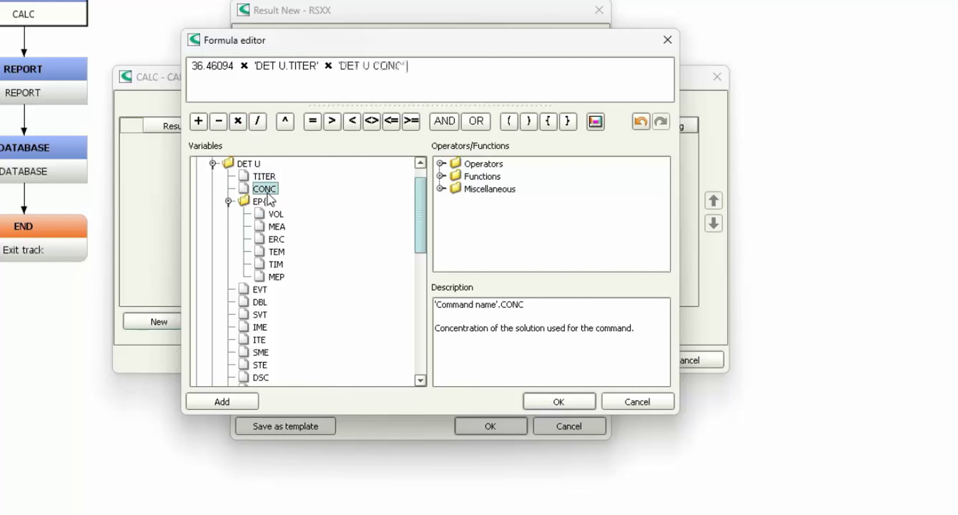
left_click(238, 121)
double_click(276, 215)
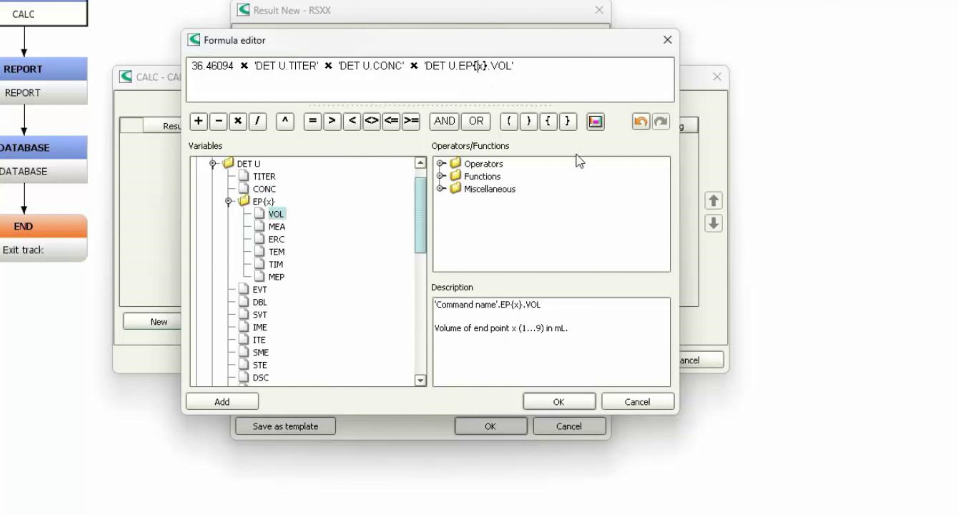
Set the formula's end point index to 1, divide the expression by the method variable Sample size and accept the formula
key("BackSpace")
type("1")
left_click(213, 164)
left_click(263, 123)
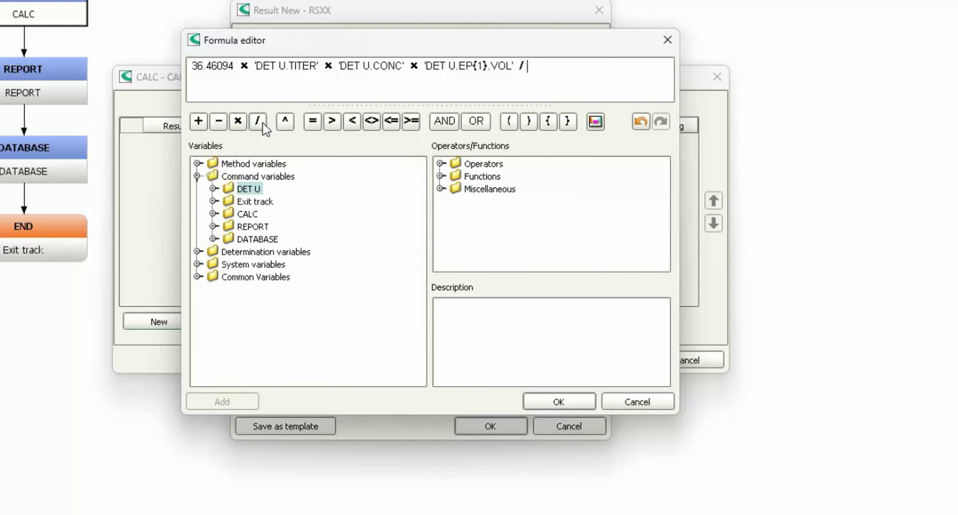
left_click(197, 164)
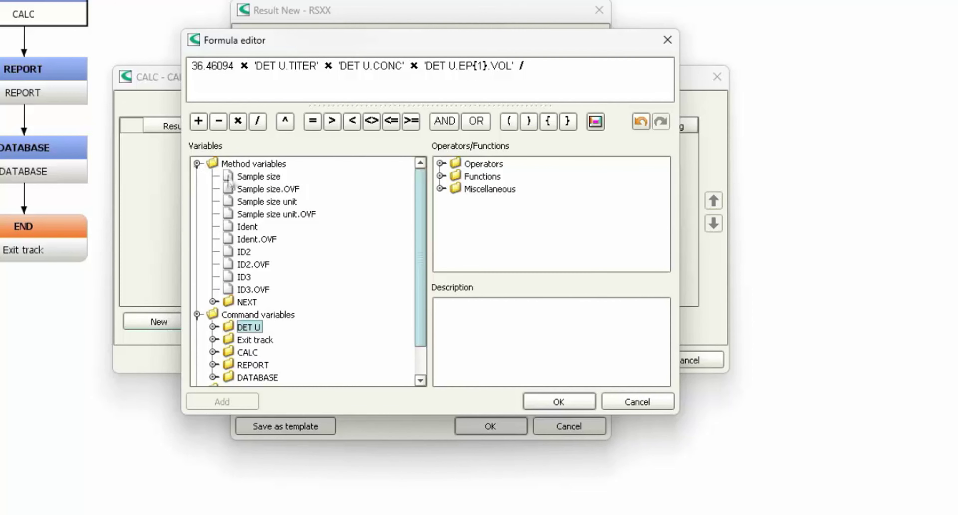
double_click(261, 177)
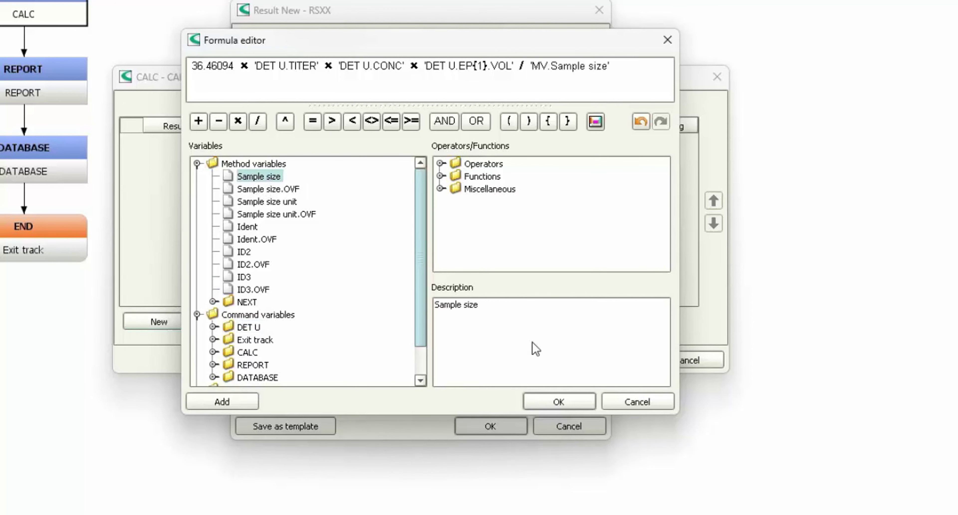
left_click(581, 406)
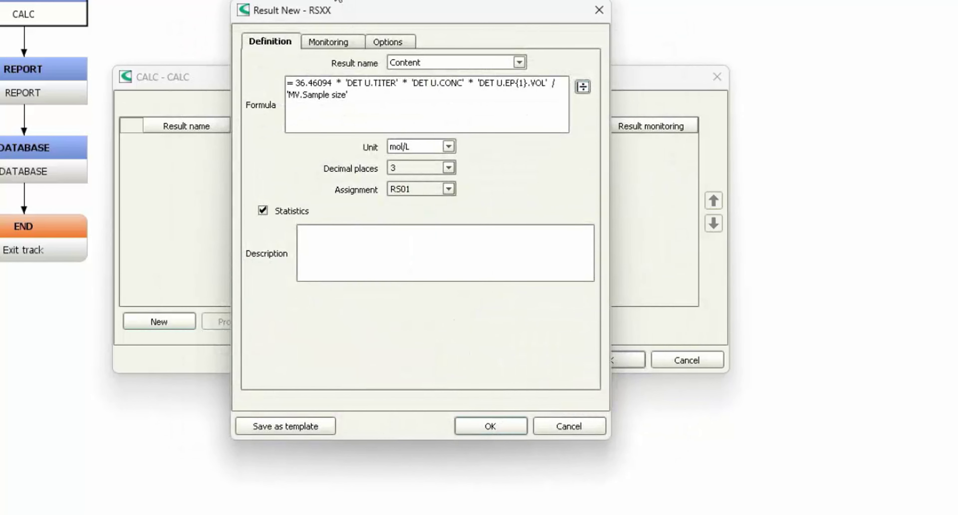
Review the Content result's monitoring and saving options, and accept the result and the CALC command settings
left_click(331, 44)
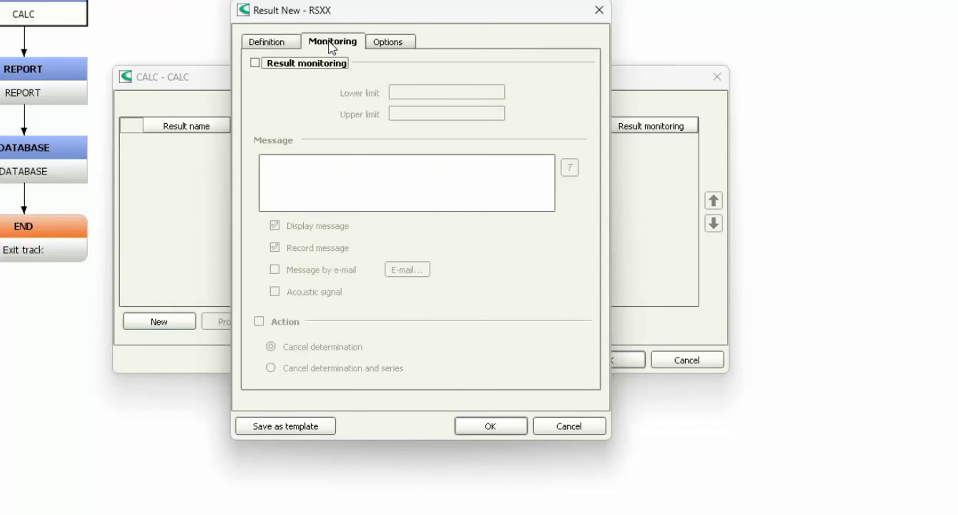
left_click(282, 64)
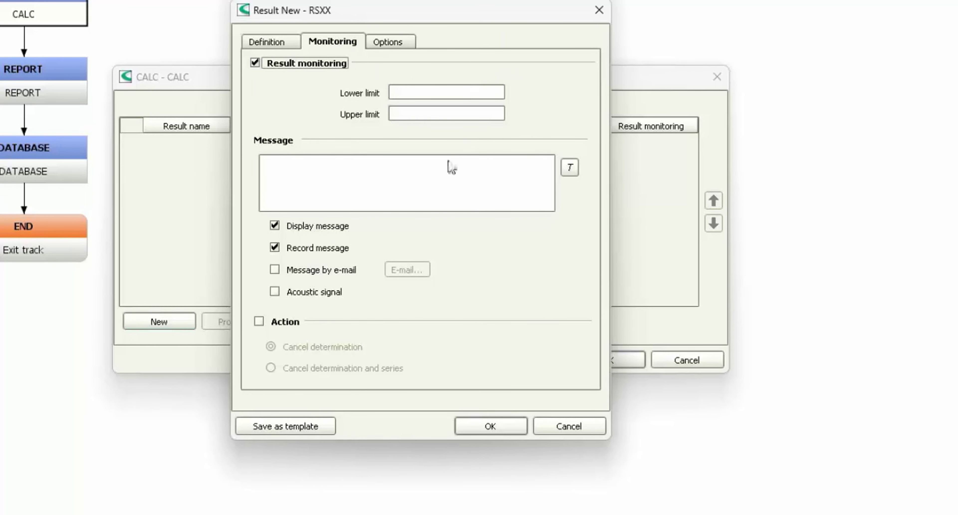
left_click(305, 64)
left_click(387, 42)
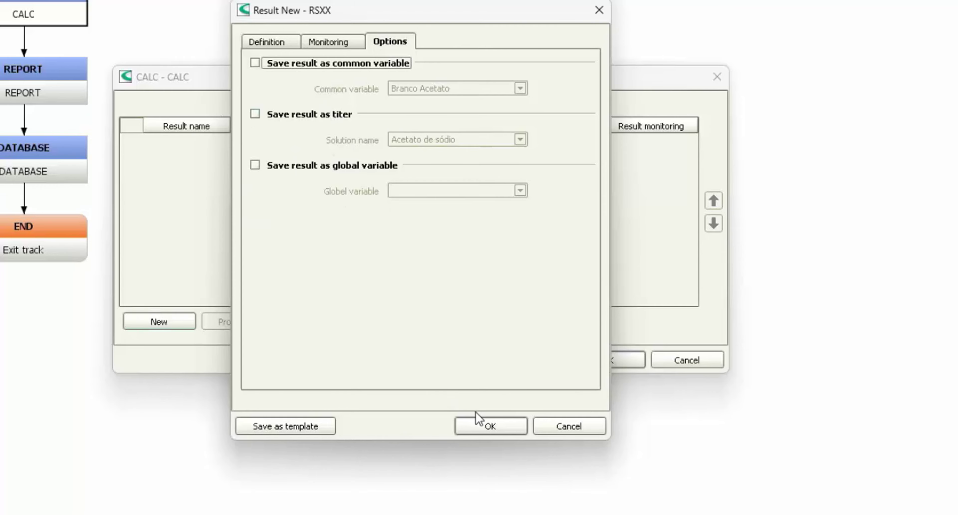
left_click(489, 427)
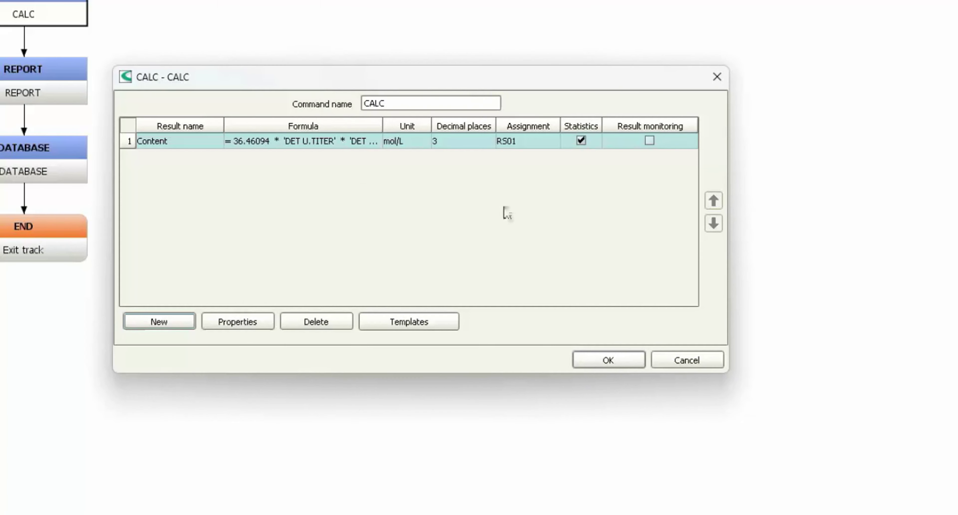
left_click(630, 360)
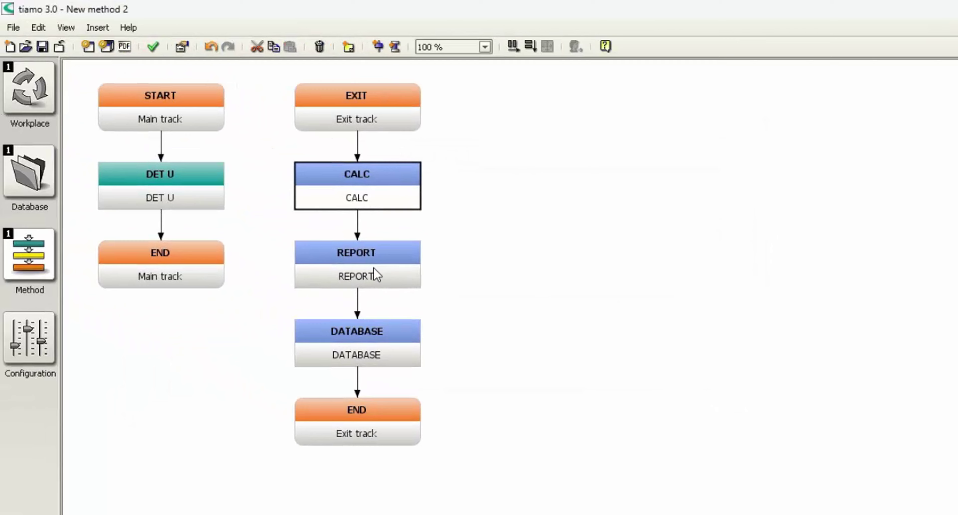
Open the REPORT command's settings and select example report as the report template
double_click(377, 274)
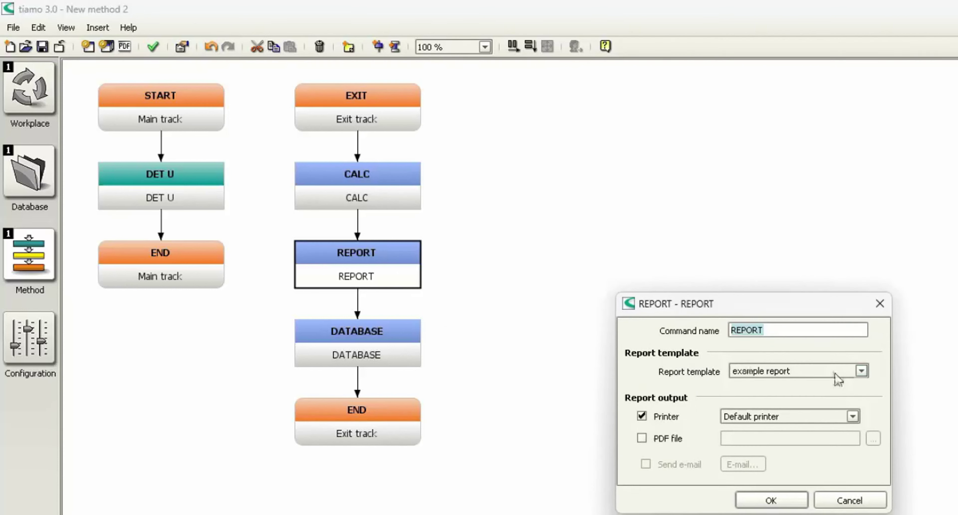
left_click(865, 371)
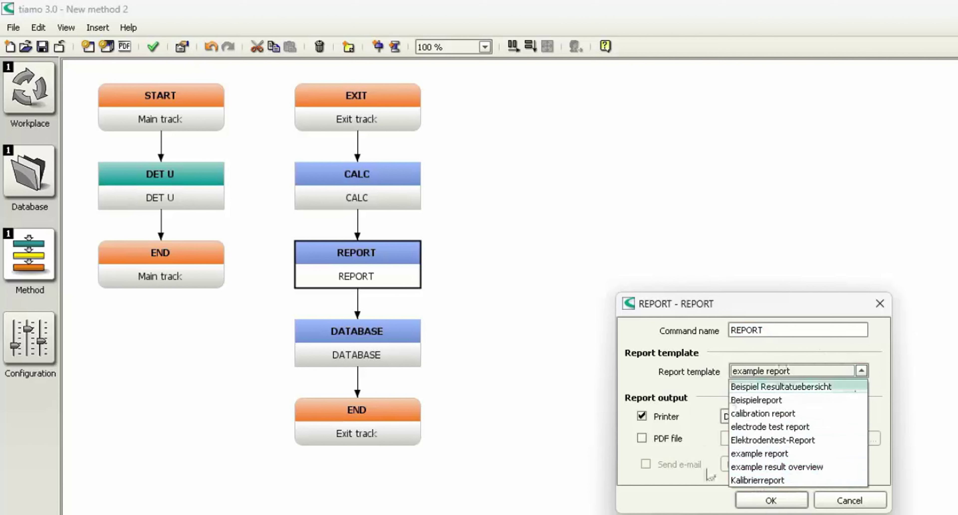
left_click(794, 456)
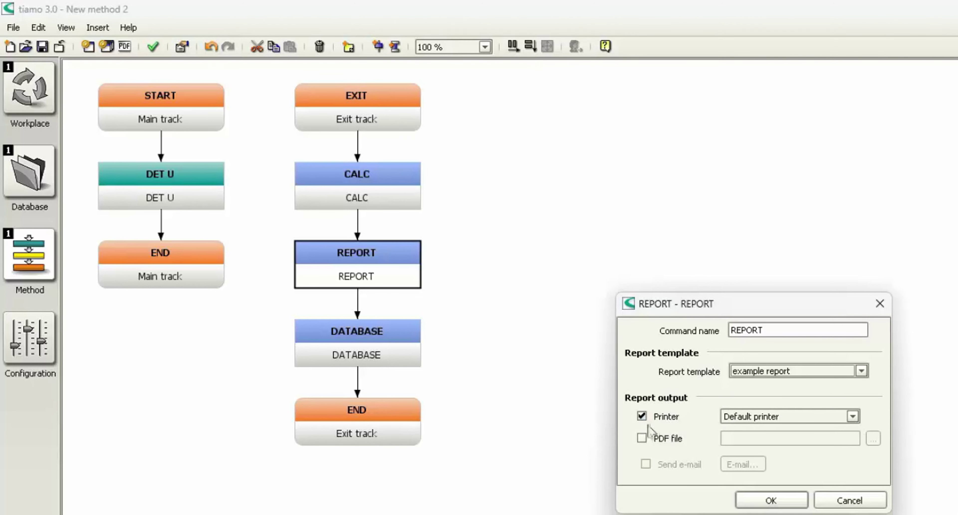
Try a PDF file with e-mail sending as the report output instead of the printer
left_click(661, 420)
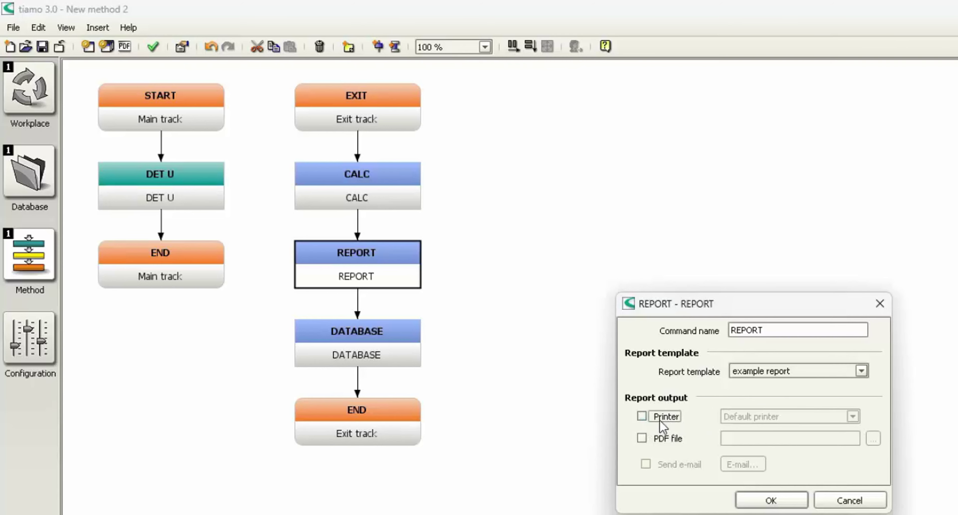
left_click(663, 440)
left_click(873, 439)
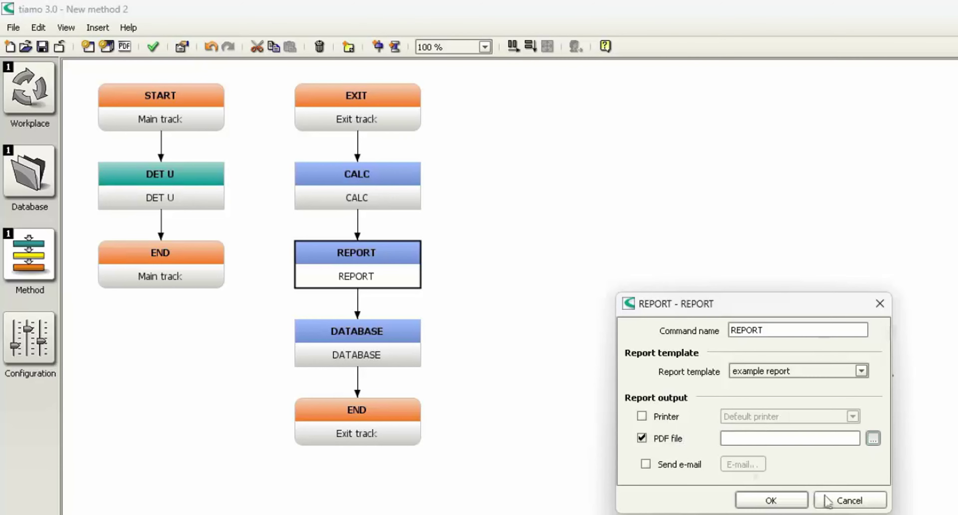
key("Escape")
left_click(669, 465)
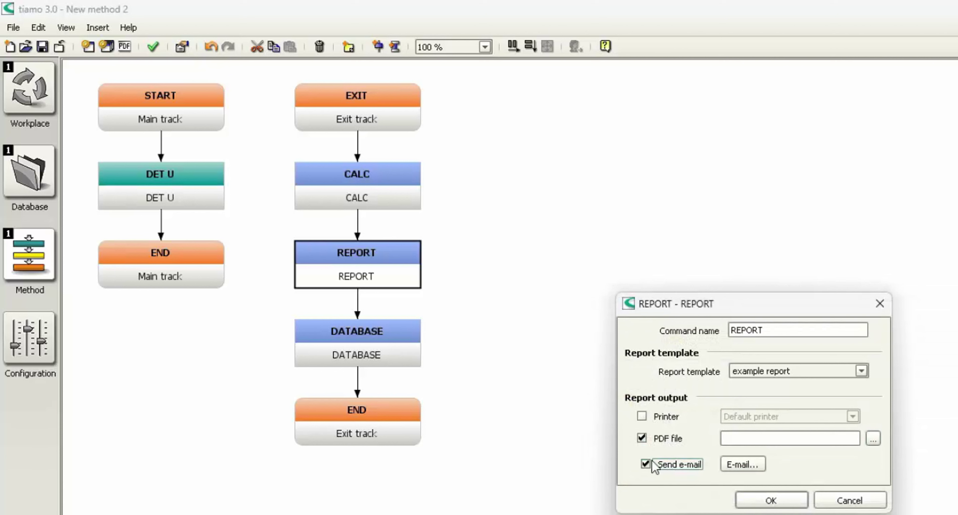
left_click(670, 470)
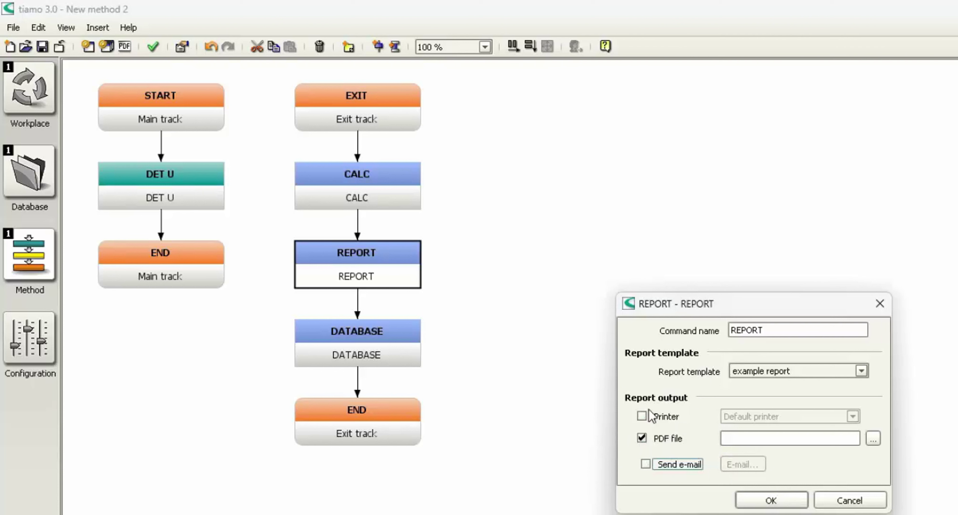
Set the report output to the default printer only, without a PDF file, and accept the REPORT command settings
left_click(647, 418)
left_click(646, 438)
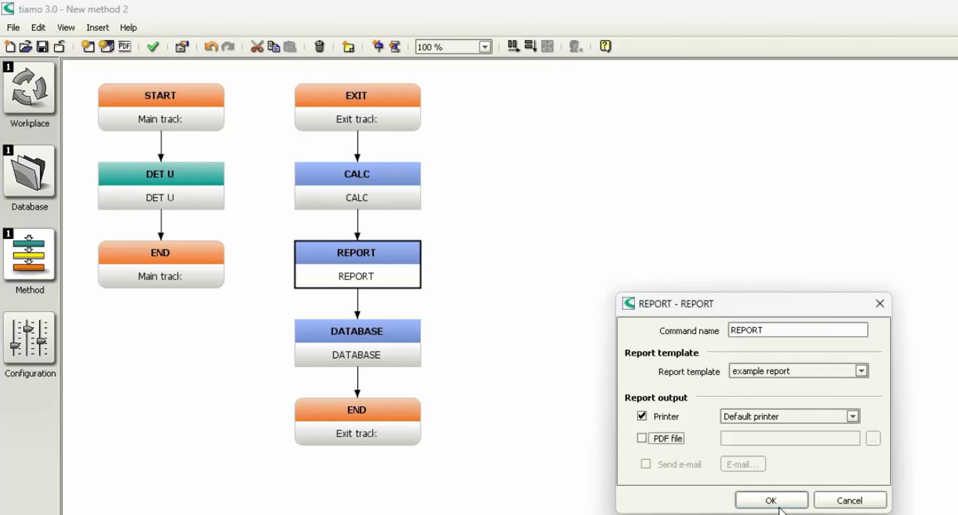
left_click(771, 500)
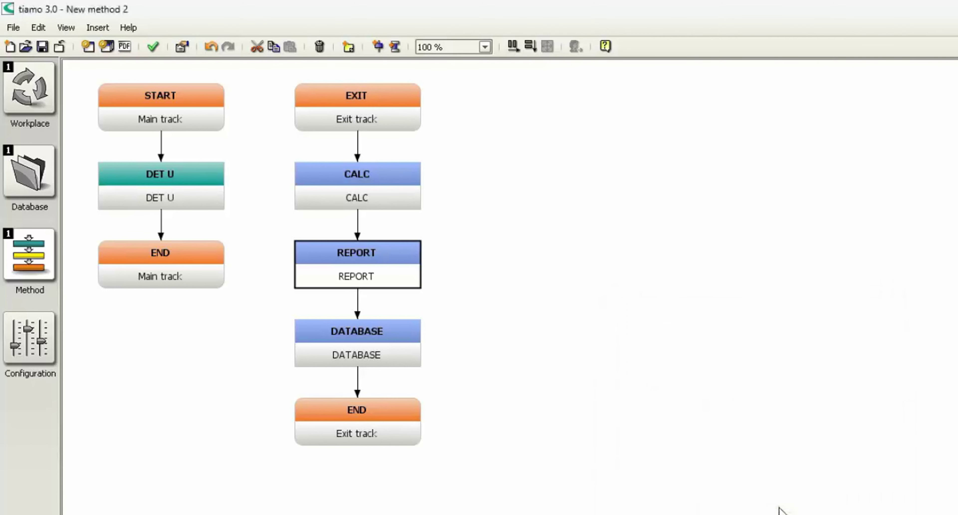
Select tiamo as the target database of the DATABASE command and accept its settings
double_click(373, 350)
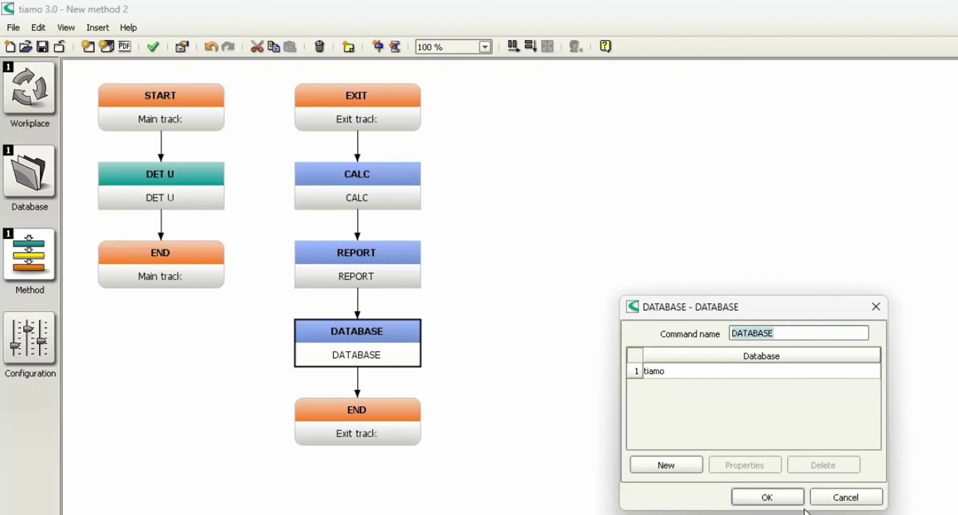
double_click(664, 372)
left_click(743, 400)
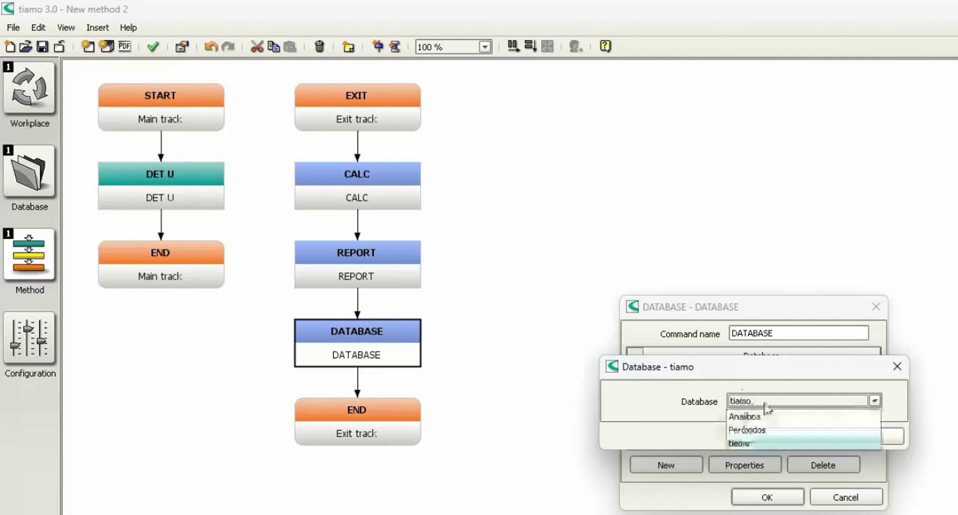
left_click(748, 445)
left_click(801, 439)
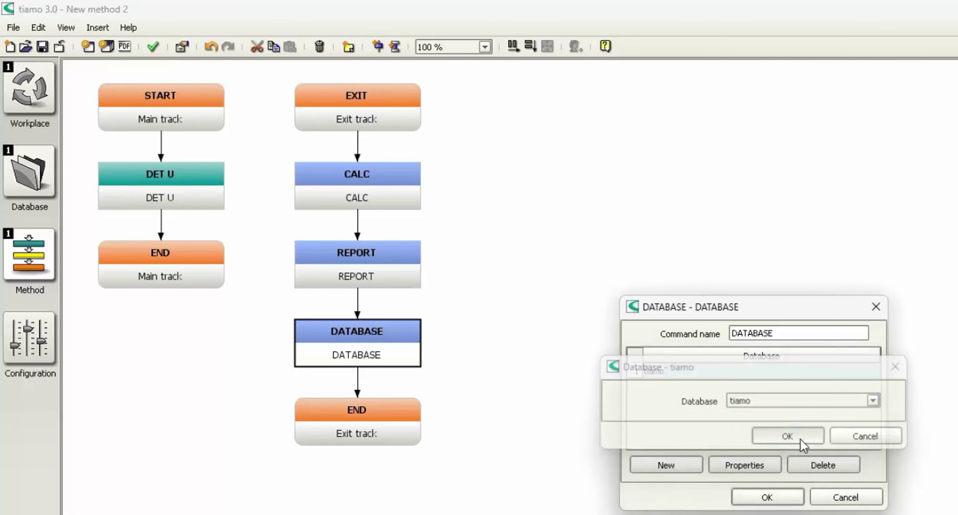
left_click(768, 498)
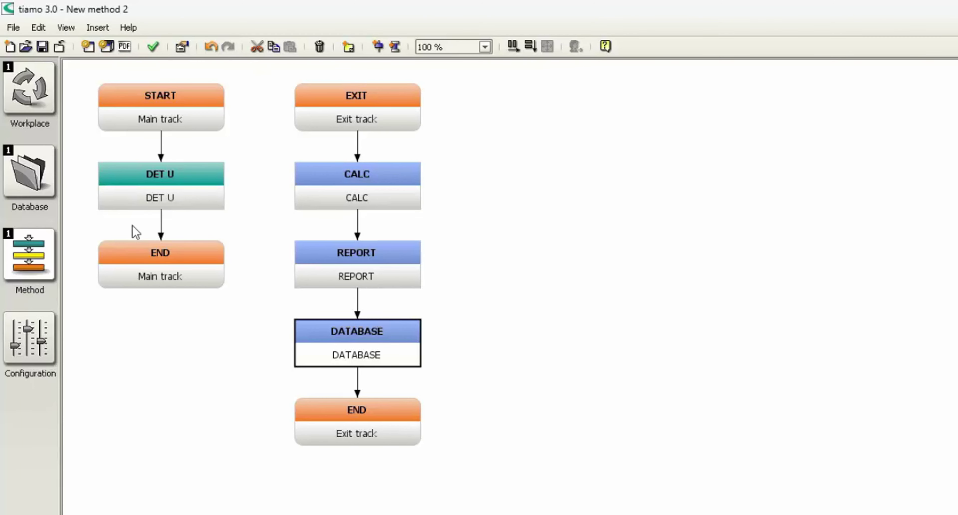
Run the method test and save the method in the Main group under the name Test
left_click(153, 48)
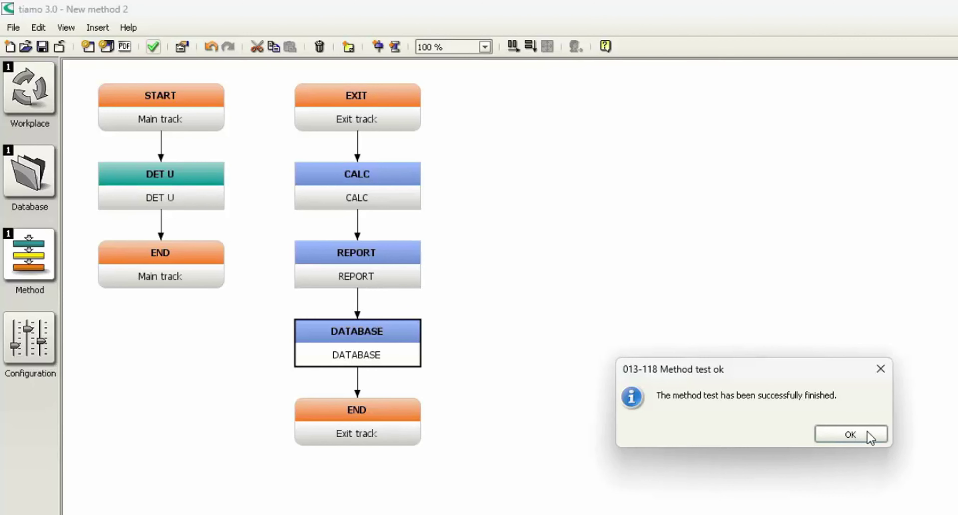
left_click(851, 434)
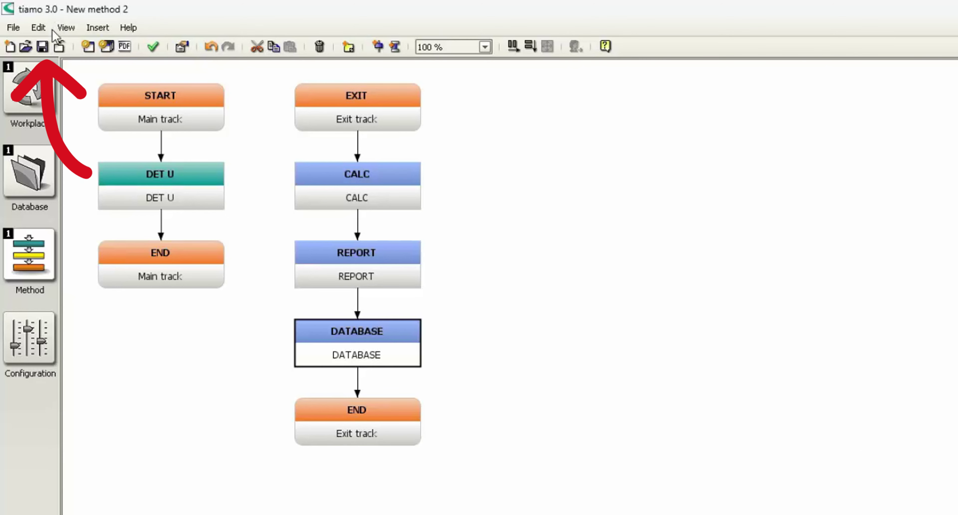
left_click(44, 47)
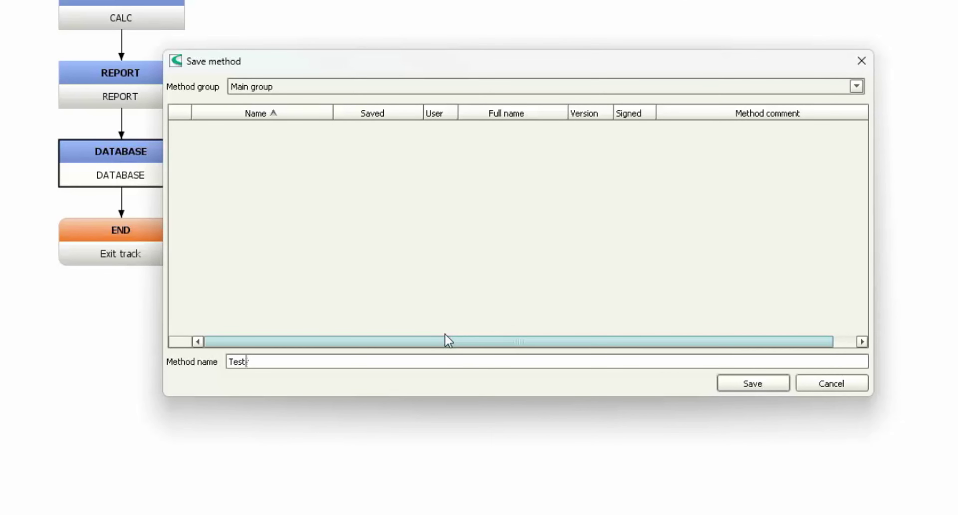
left_click(776, 387)
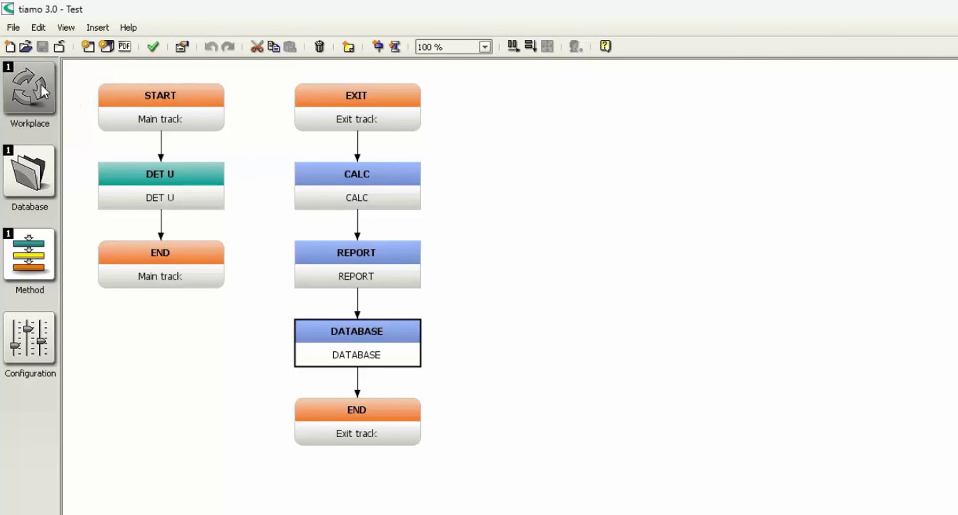
Switch to the Workplace and select the method Test for the single determination
left_click(41, 85)
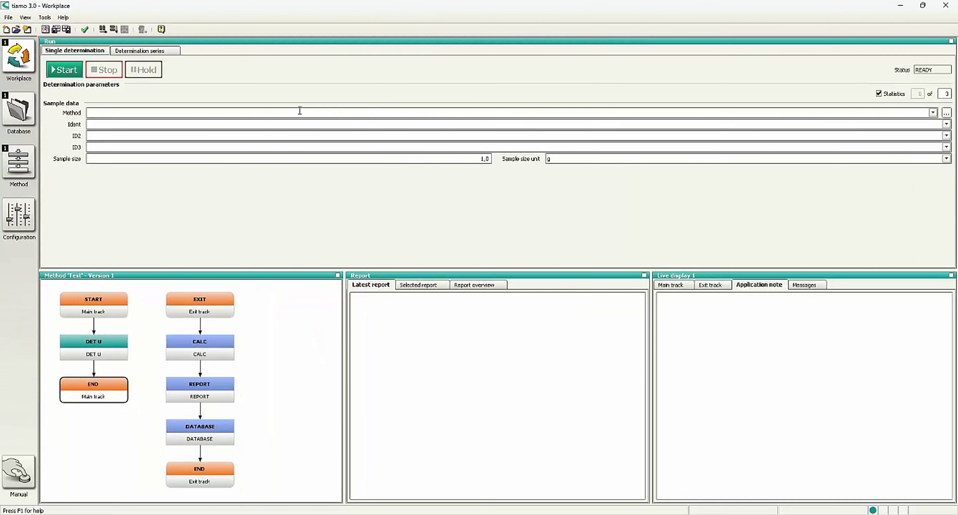
left_click(936, 113)
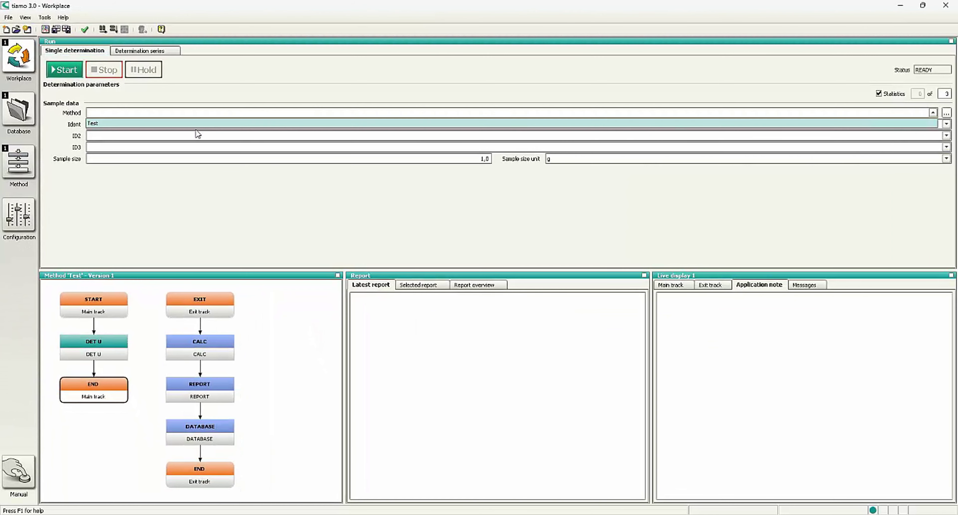
left_click(161, 129)
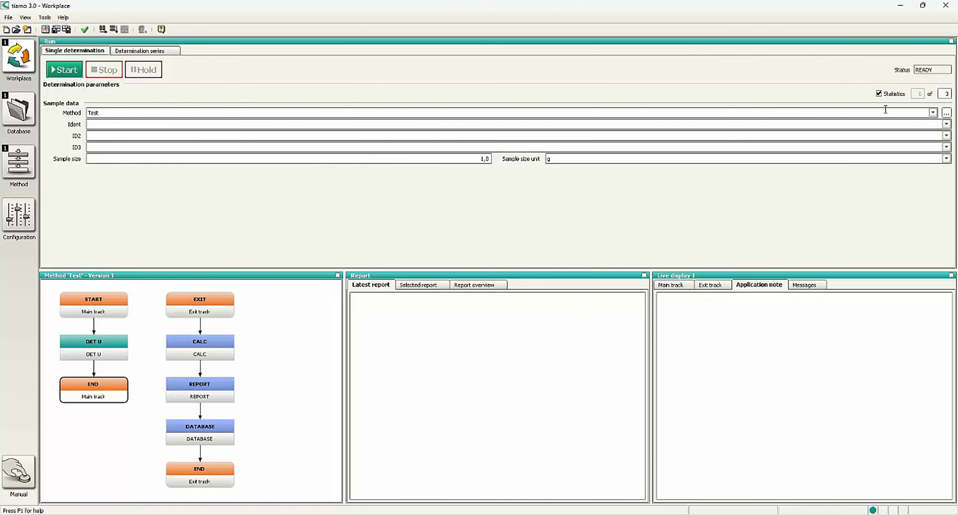
Turn the determination's statistics off and back on, and enter Test as the sample's Ident
left_click(886, 94)
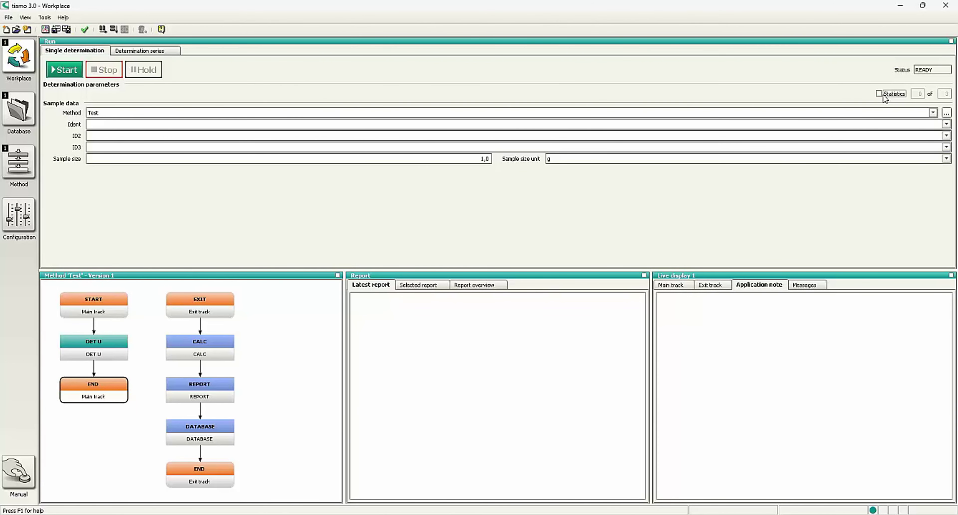
left_click(893, 96)
left_click(137, 124)
type("Test")
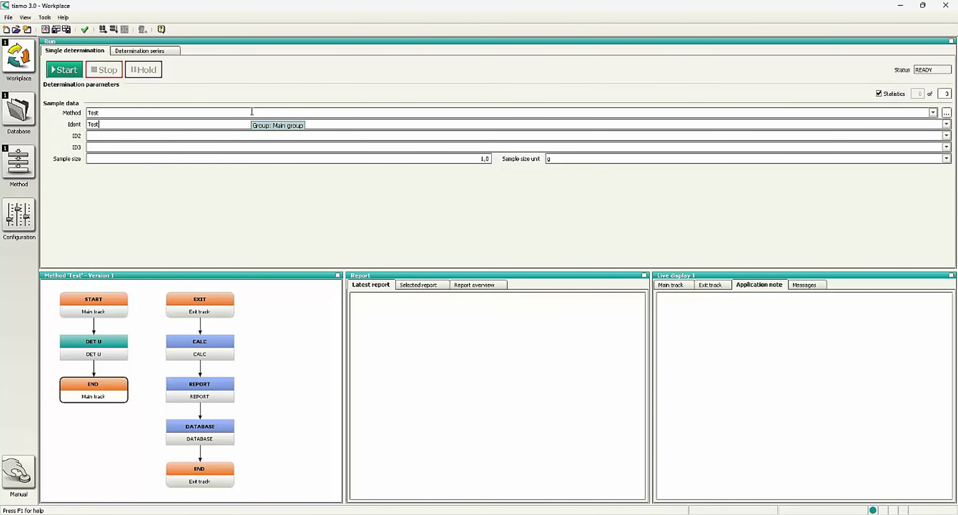